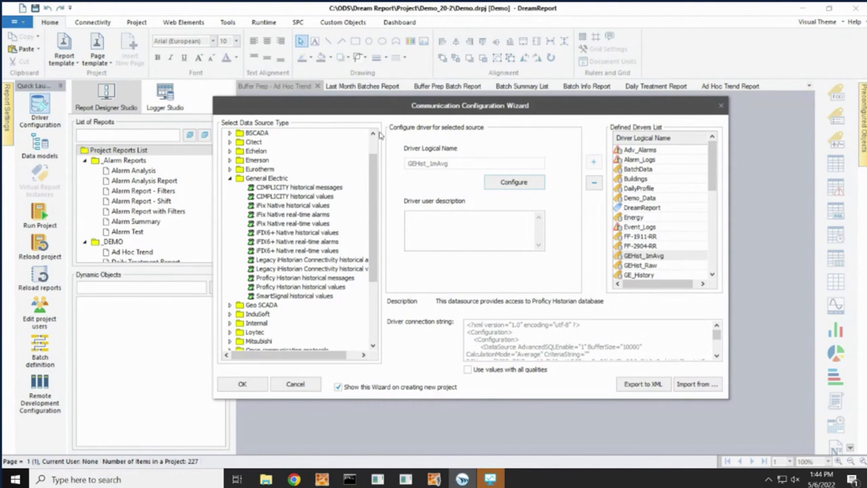
Review the General Electric data source types, including the CIMPLICITY, iFix, Legacy iHistorian and SmartSignal entries.
drag(404, 109, 426, 112)
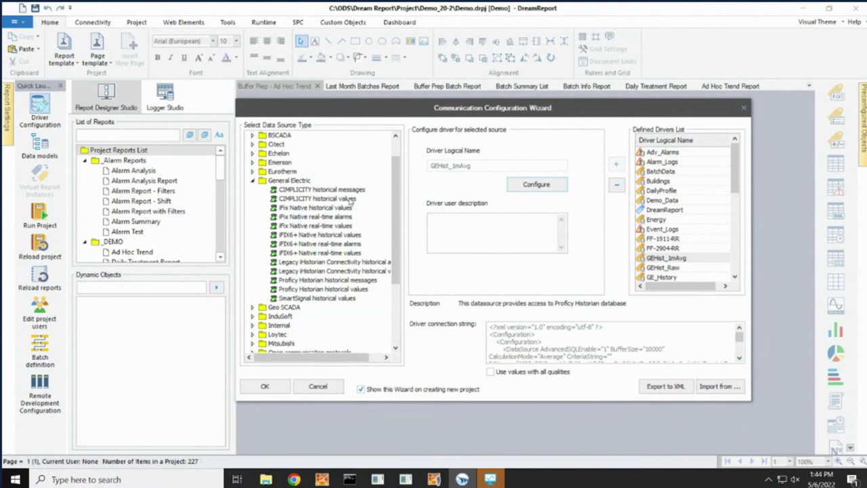
scroll(396, 203, down, 1)
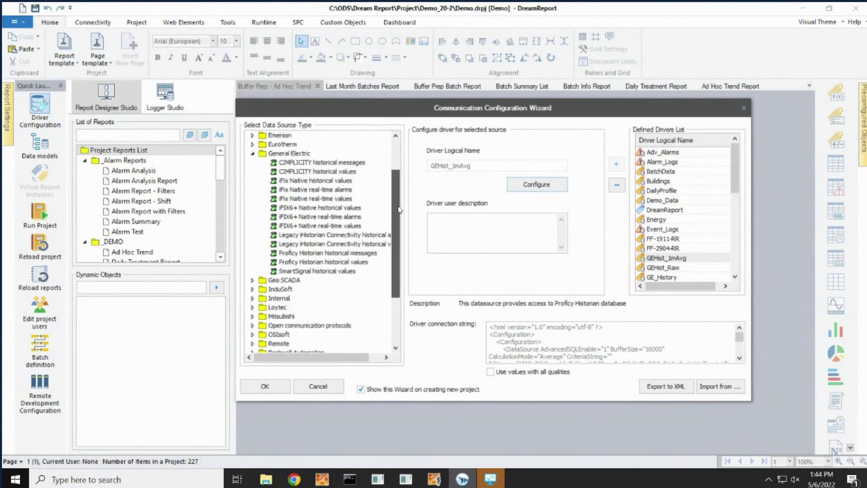
click(343, 173)
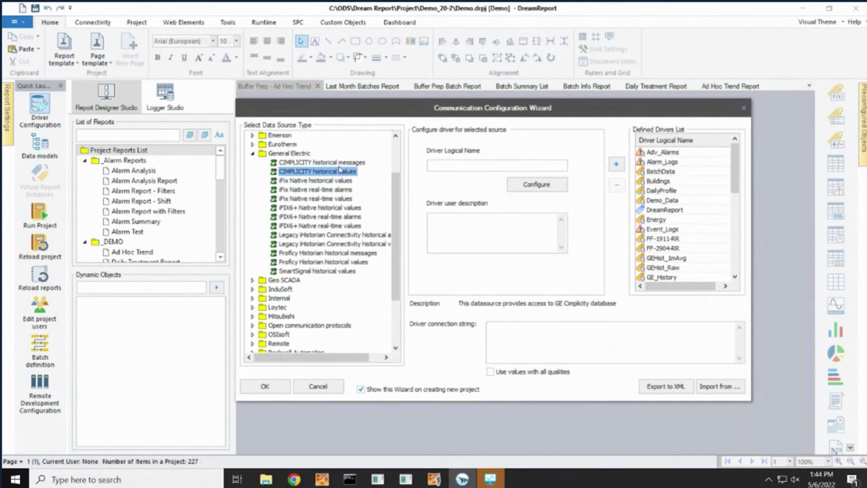
click(330, 182)
click(333, 227)
click(334, 243)
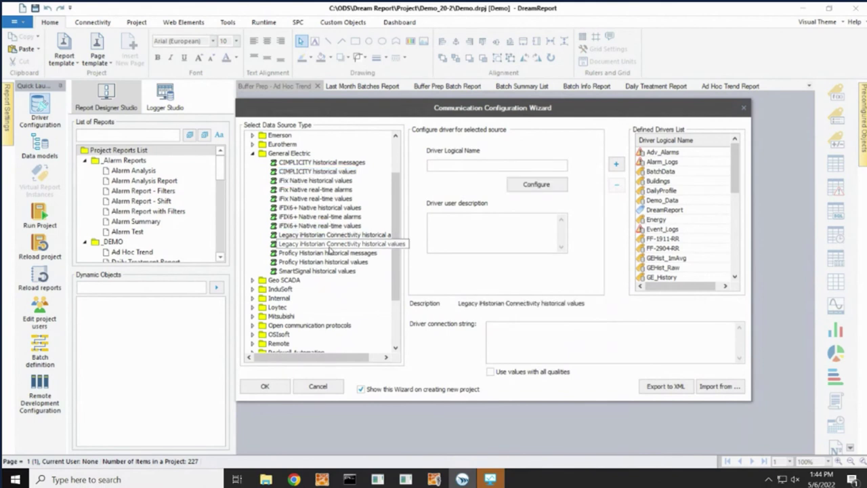
click(337, 271)
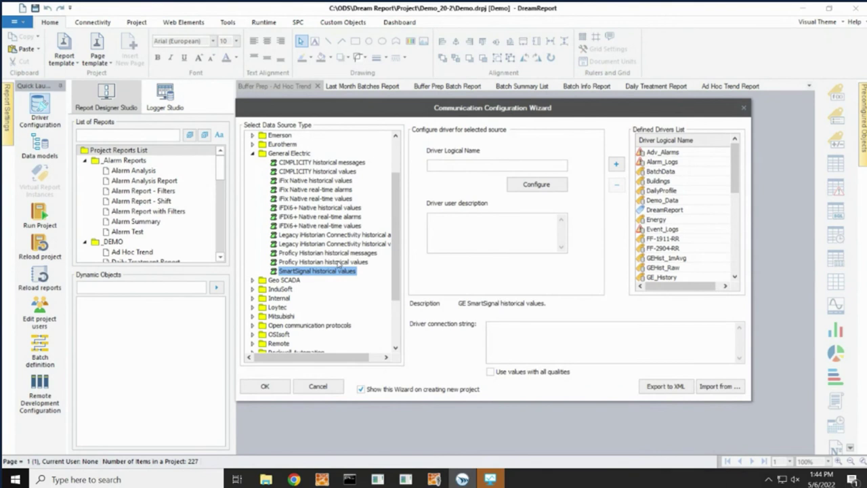
Configure a Proficy Historian historical values driver with iHistorian OLE DB Provider as its data source, and test the connection.
click(336, 262)
click(545, 184)
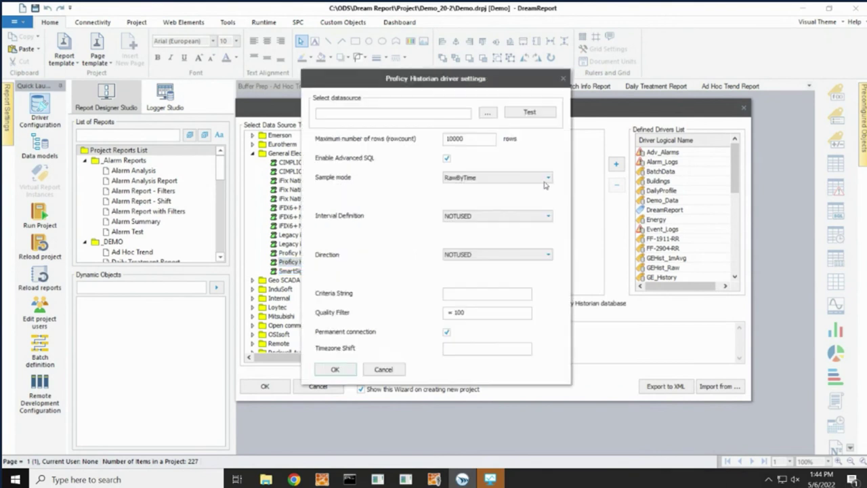
click(493, 114)
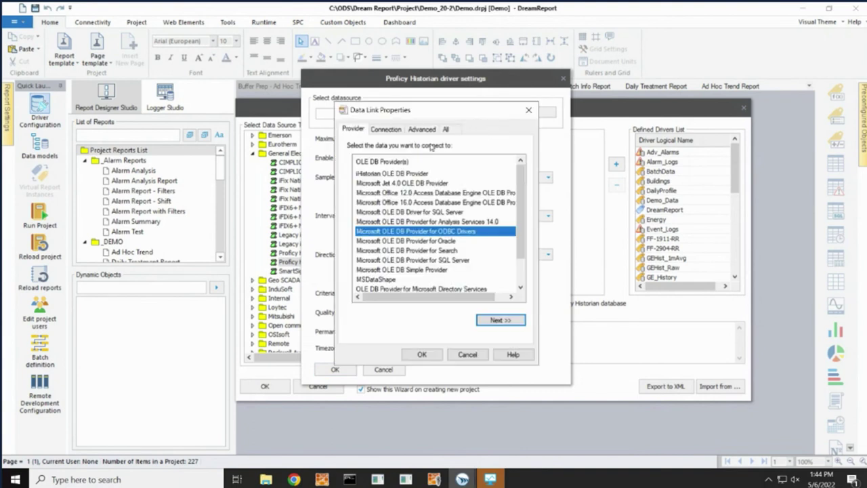
click(405, 175)
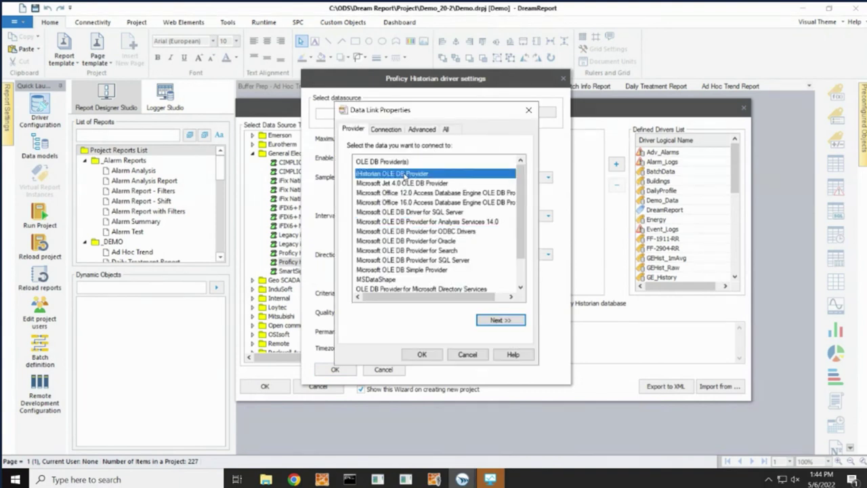
click(388, 129)
click(492, 320)
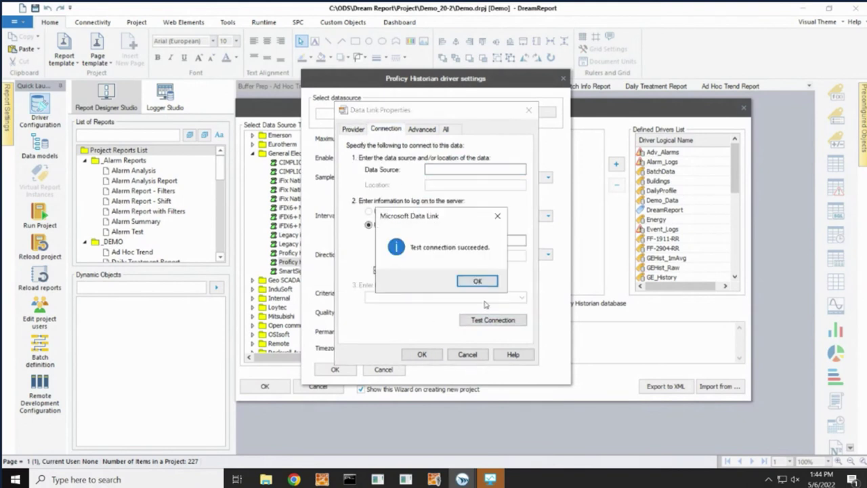
click(476, 281)
click(423, 355)
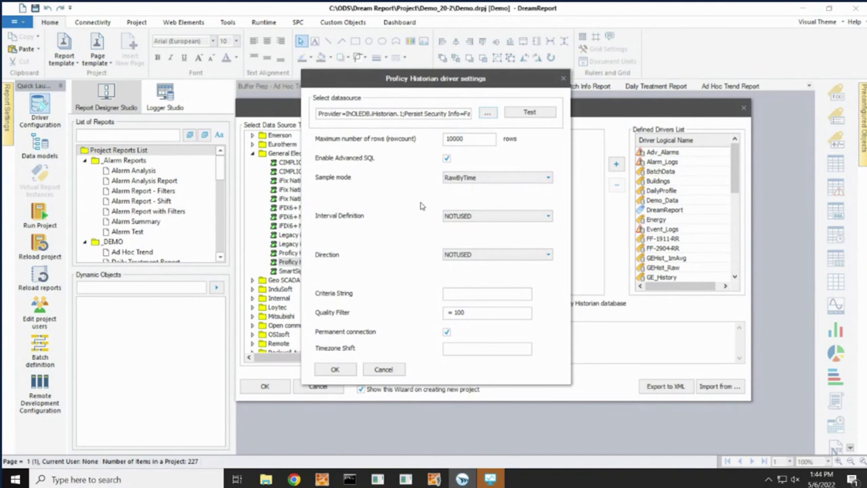
Set the driver's sample mode to Calculated with an IntervalMilliseconds interval of 900000, and accept the driver settings.
click(498, 179)
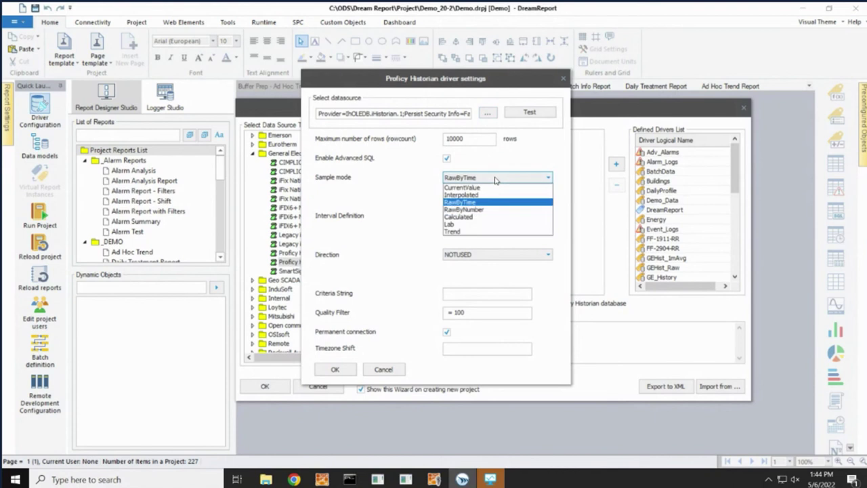
click(479, 217)
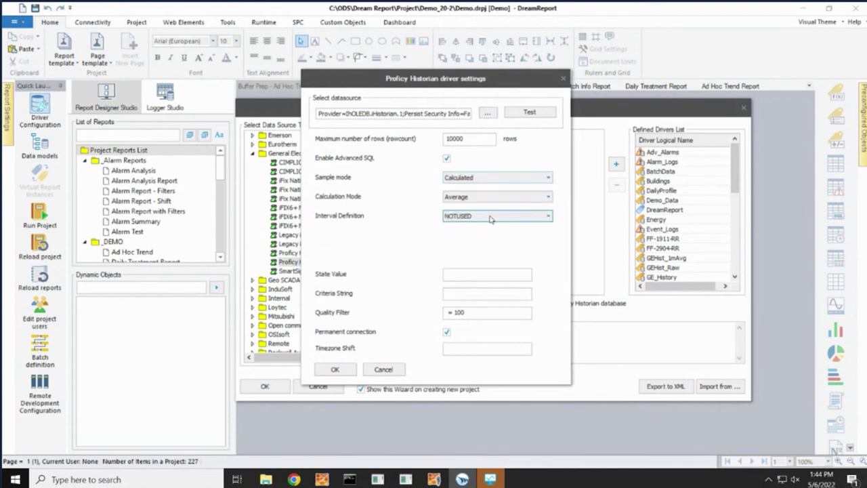
click(492, 217)
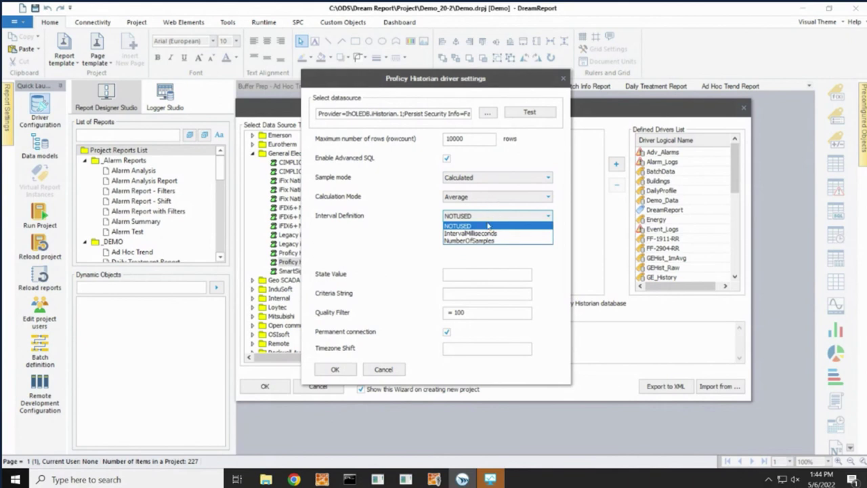
click(487, 233)
double_click(480, 236)
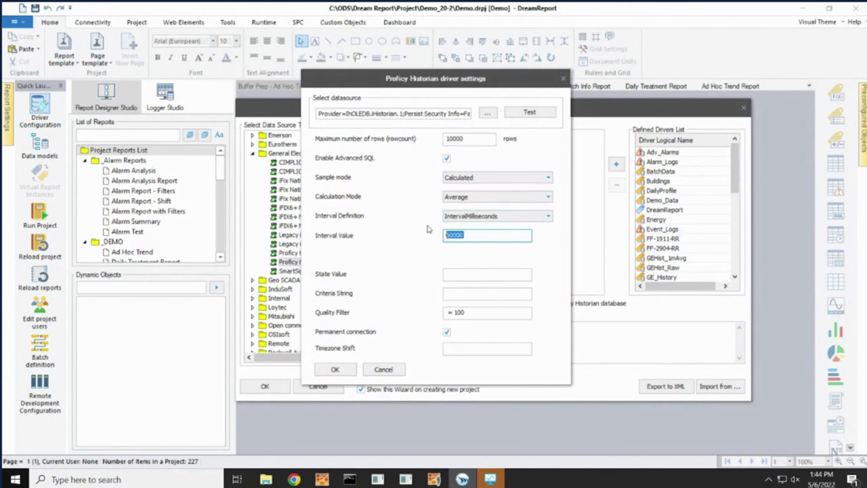
text(900000)
click(346, 371)
Name the configured driver GEHist_15mAvg and add it to the defined drivers.
click(466, 166)
text(HIS)
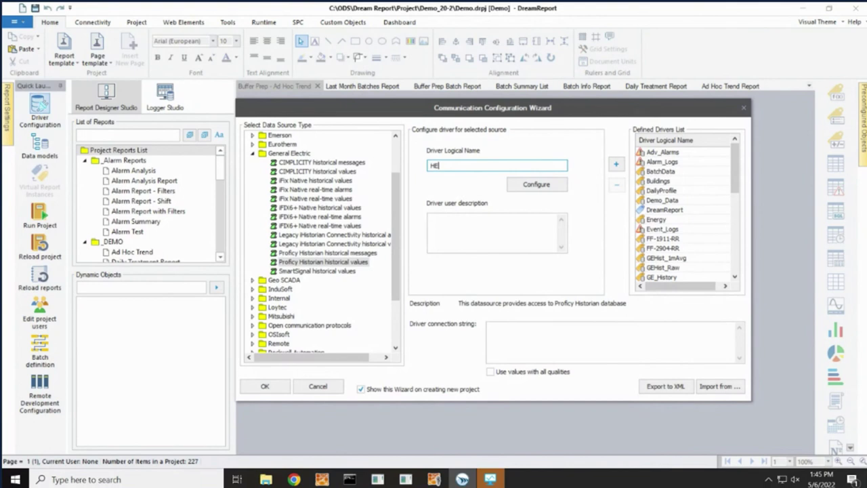
key(BackSpace)
key(BackSpace)
key(BackSpace)
text(GEHist_15mAvg)
click(615, 166)
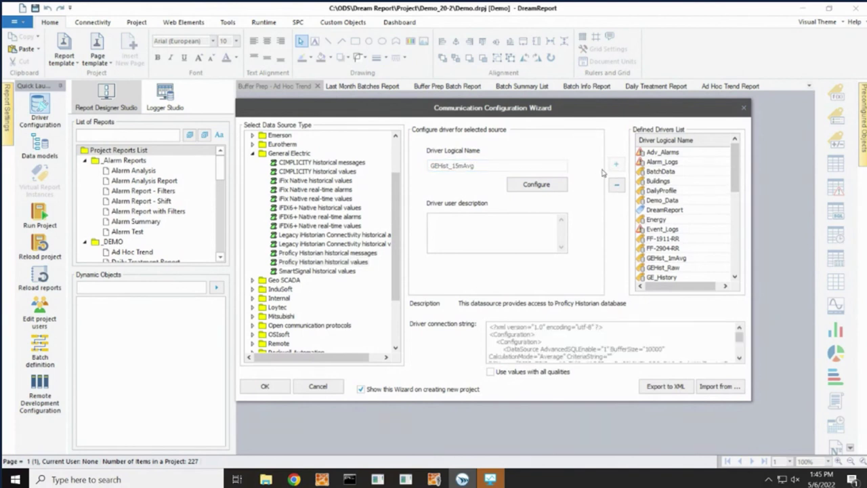
Inspect the defined GEHist_Raw and GEHist_1mAvg drivers, and close the communication configuration without saving.
mouse_move(738, 184)
mouse_down()
mouse_move(742, 265)
mouse_move(741, 200)
mouse_up()
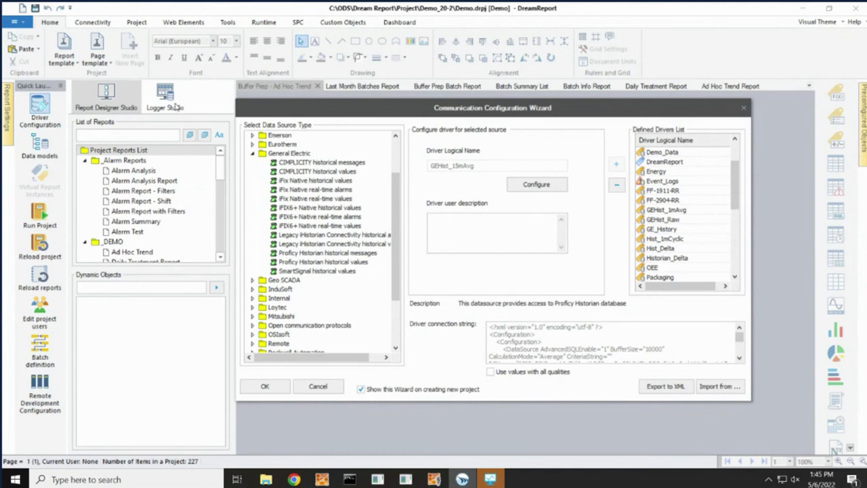
click(672, 220)
click(678, 213)
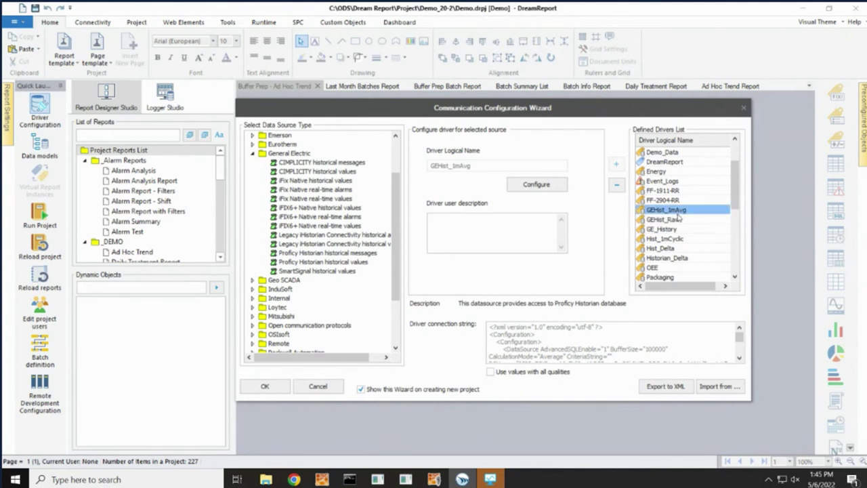
click(319, 389)
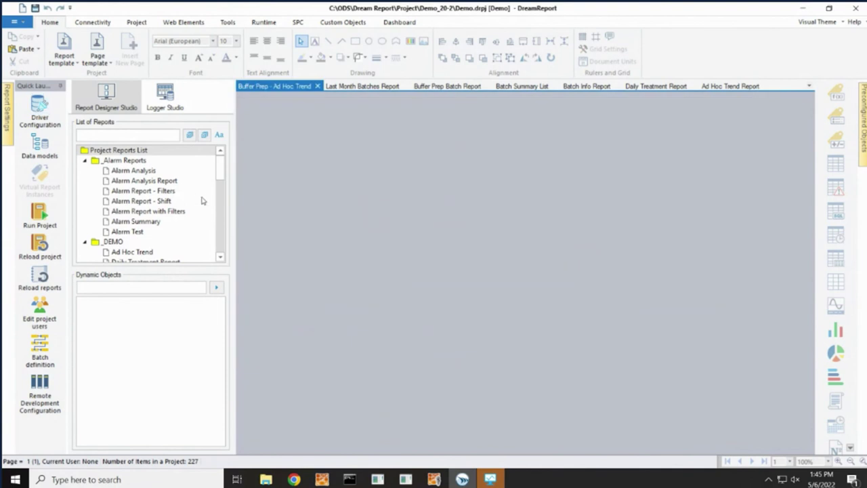
Open the driver configuration of the GE_History data model.
click(42, 153)
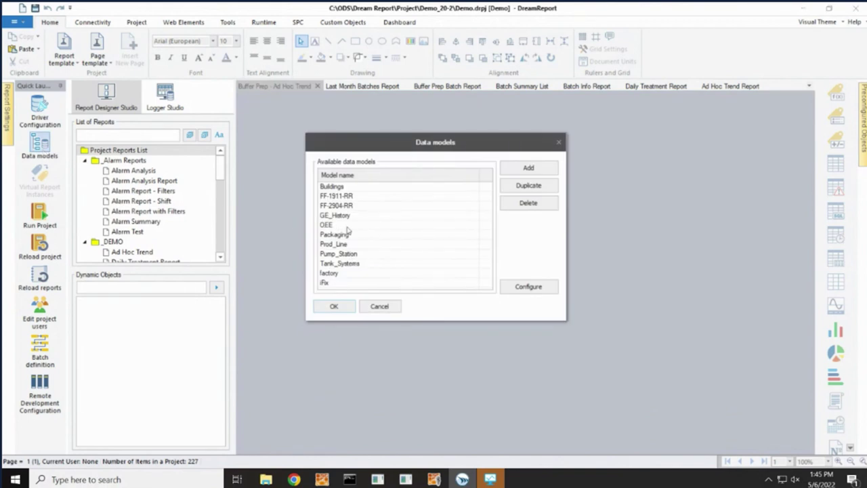
click(345, 215)
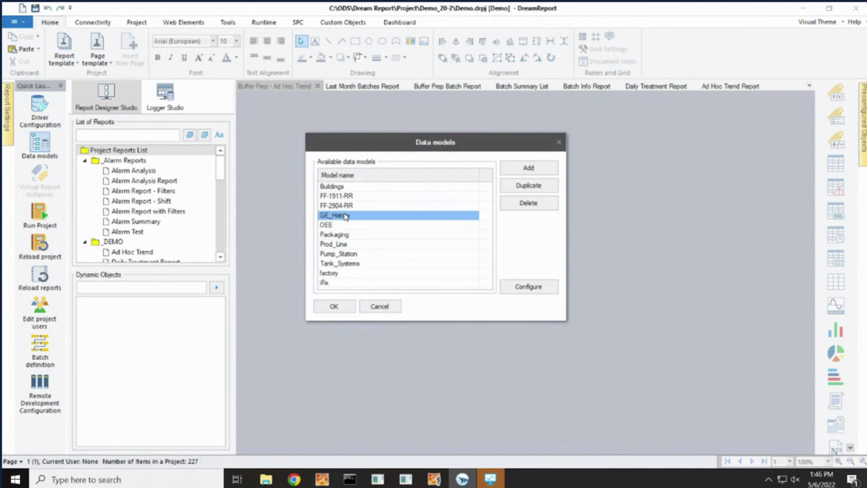
click(535, 288)
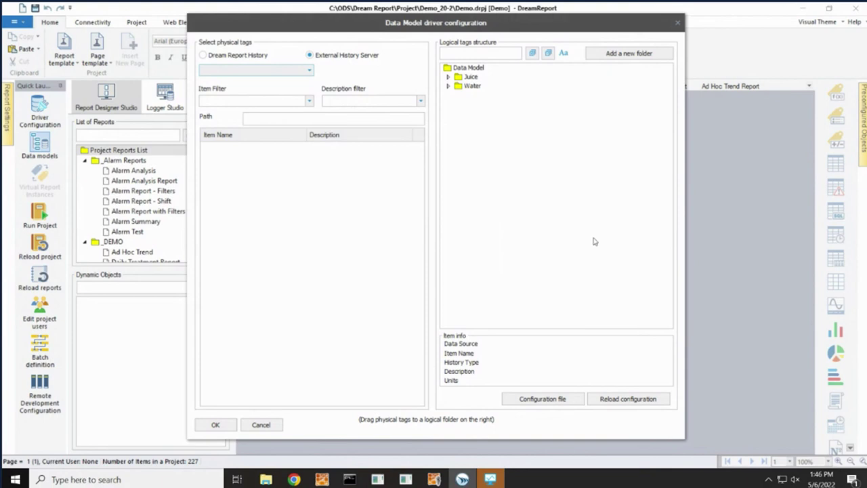
List the physical tags of the GEHist_Raw history source, filtered by item name with *Speed.
click(310, 70)
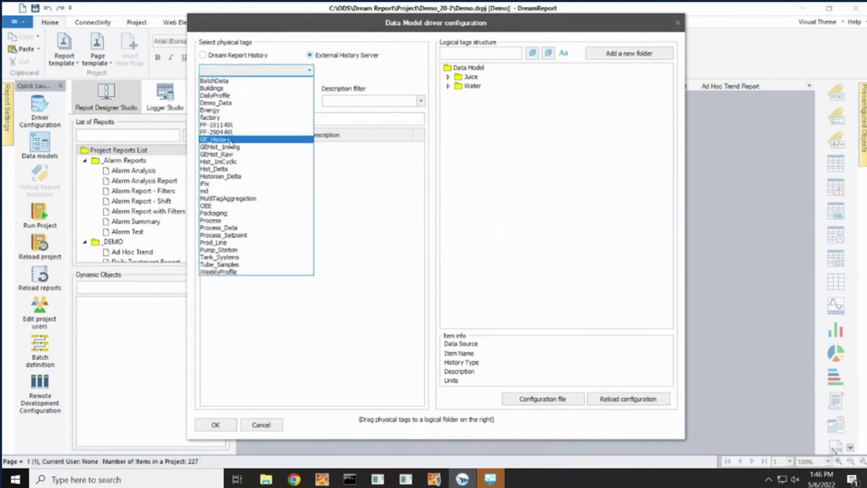
click(232, 156)
click(277, 100)
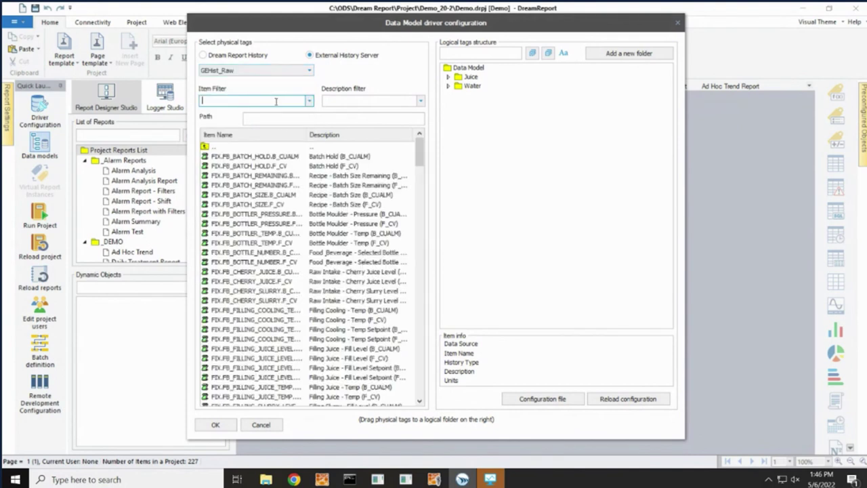
text(*Speed)
key(Return)
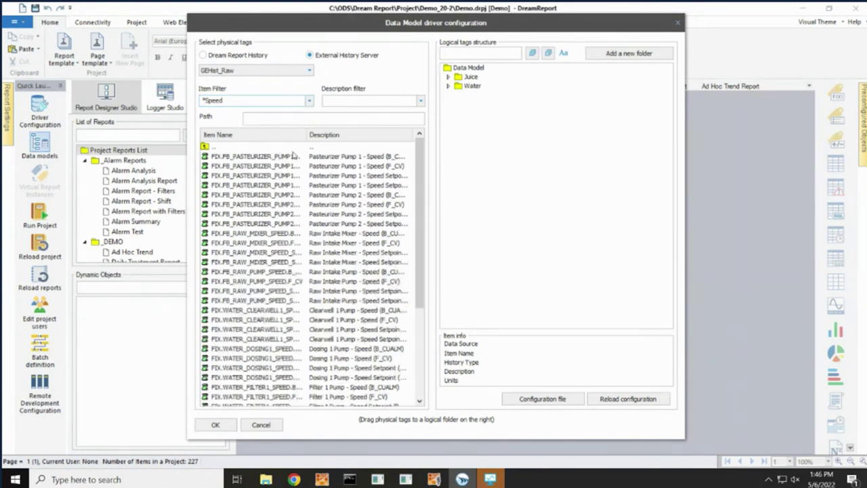
Add six speed tags for pasteurizer pumps 1 and 2, raw mixer, raw pump and dosing pump 1 to the Data Model root folder.
drag(307, 134, 350, 136)
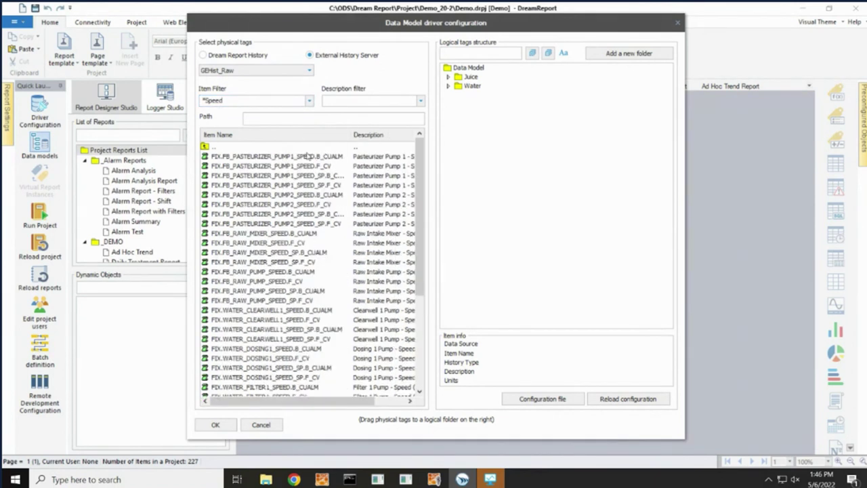
click(281, 156)
ctrl+click(280, 204)
ctrl+click(278, 243)
ctrl+click(268, 272)
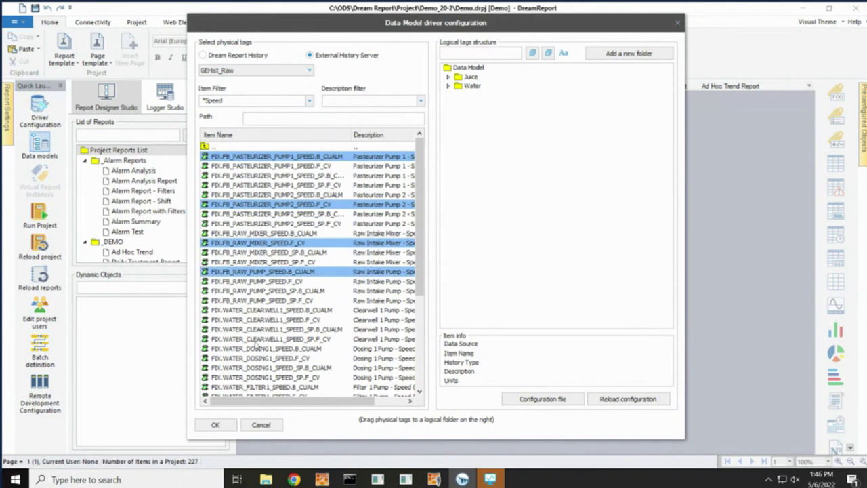
ctrl+click(255, 348)
ctrl+click(254, 377)
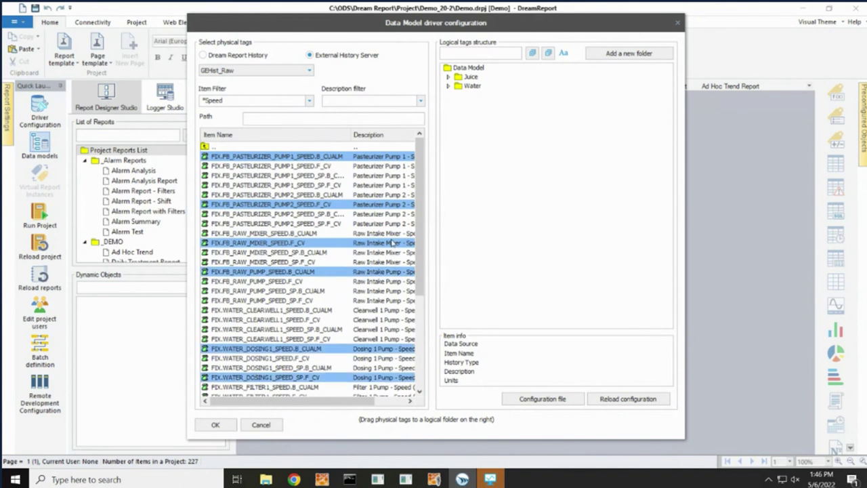
drag(271, 158, 475, 75)
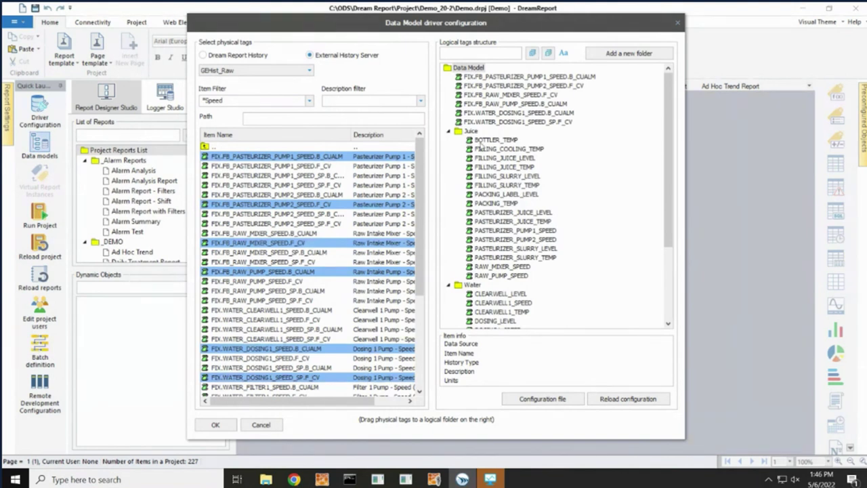
Inspect the item info of BOTTLER_TEMP and FILLING_SLURRY_LEVEL in the Juice folder, and close the data models without saving.
click(496, 142)
click(508, 175)
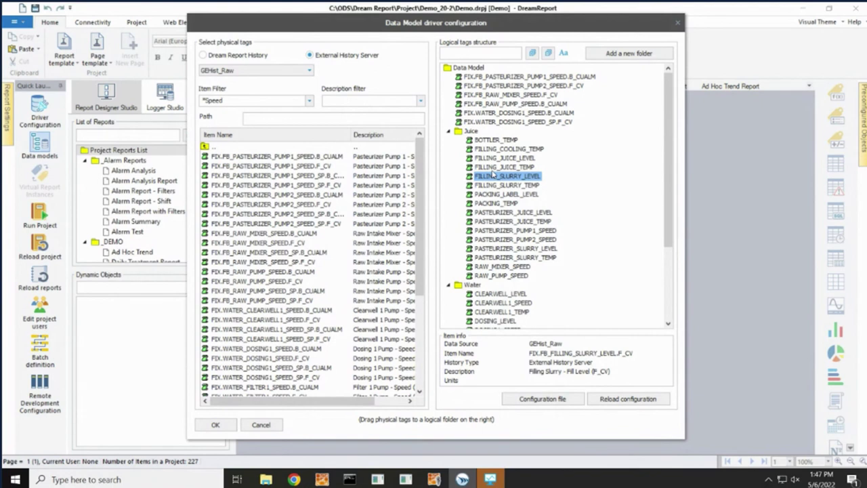
click(262, 425)
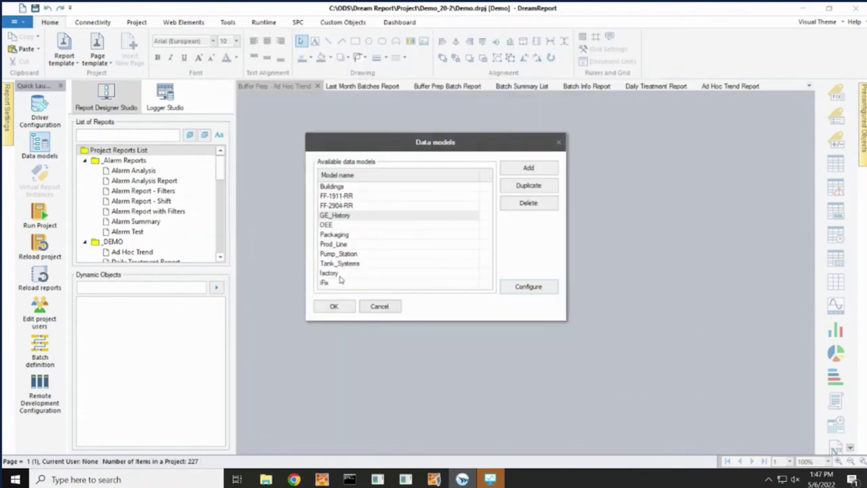
click(380, 307)
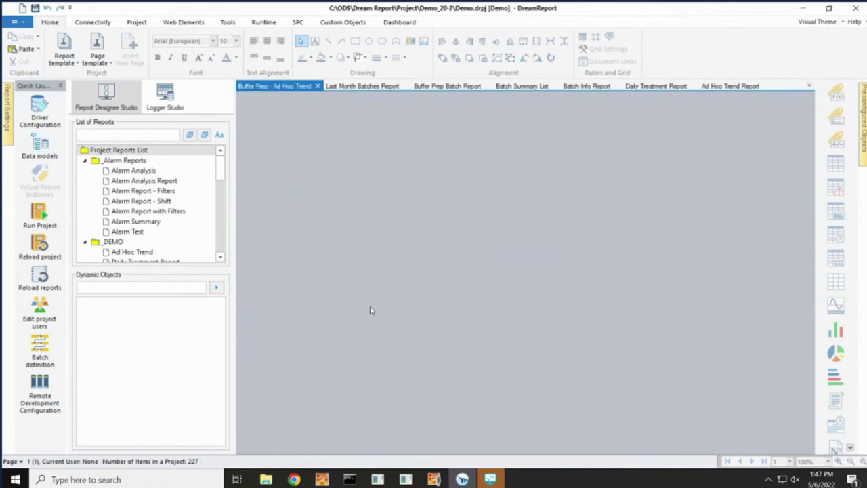
Create a new report in the _DEMO folder and enter GE Demo as its report name.
mouse_move(224, 180)
mouse_down()
mouse_move(229, 213)
mouse_move(224, 184)
mouse_up()
click(113, 171)
right_click(114, 173)
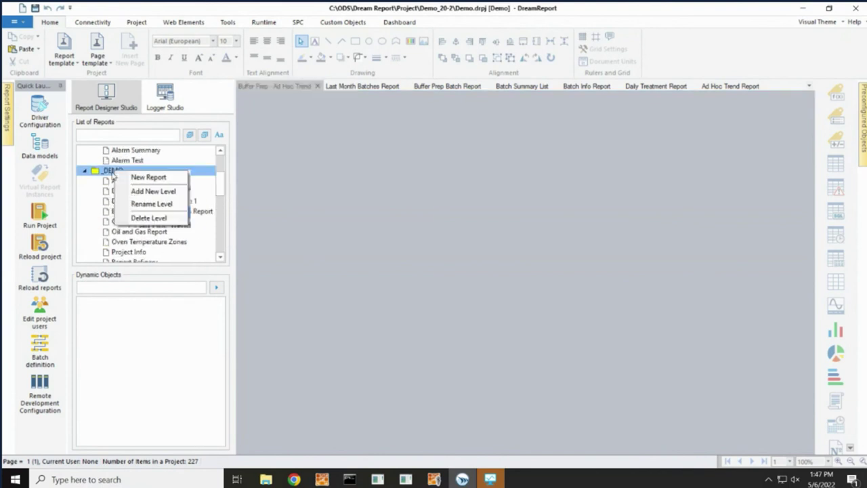
click(149, 177)
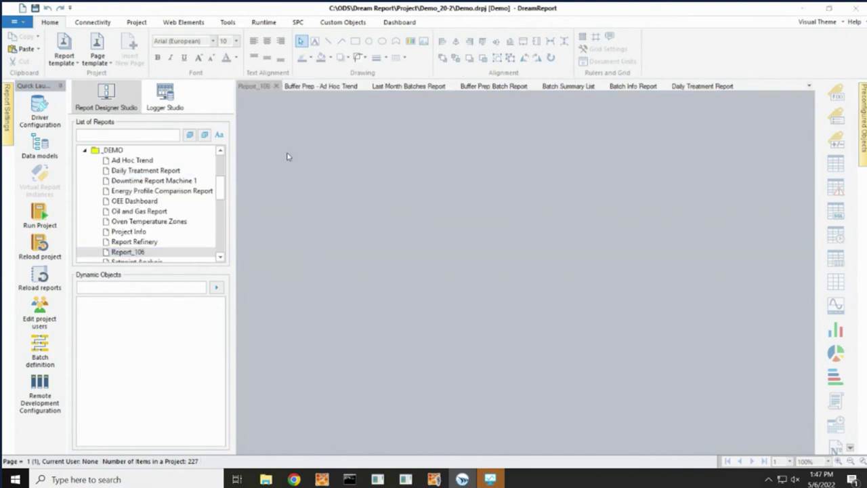
text(GE Demo)
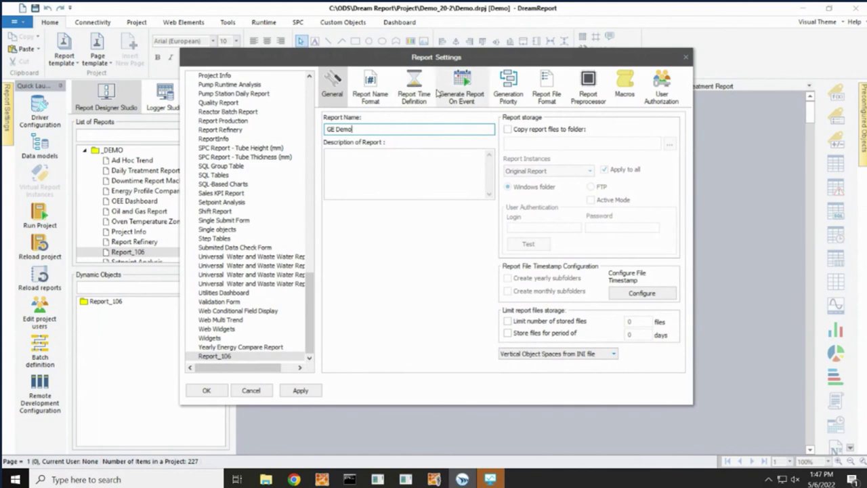
Change the report's scheduled daily generation time to 08:00:00.
click(413, 88)
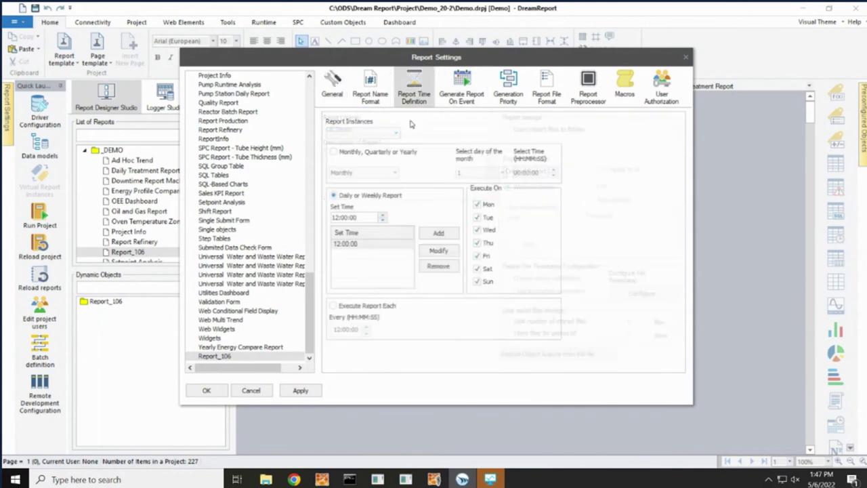
click(341, 244)
click(336, 217)
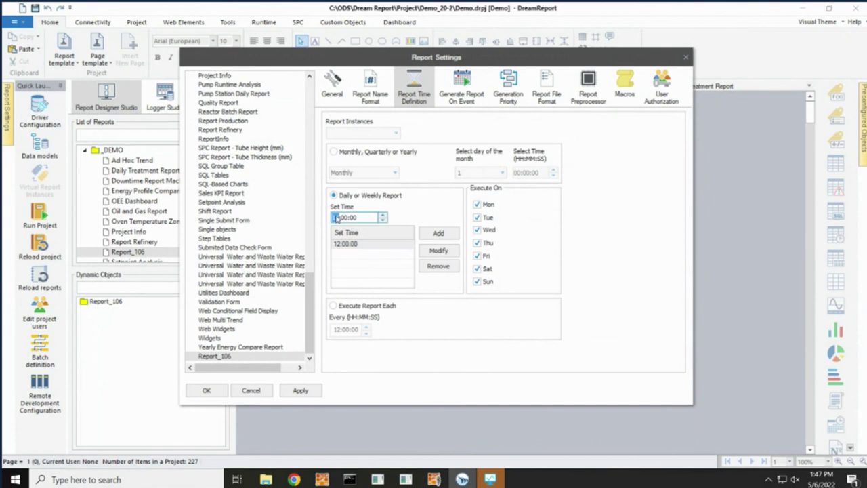
text(08)
click(439, 251)
Enable email as a report target and select the listed recipient for the emailed PDF.
click(547, 92)
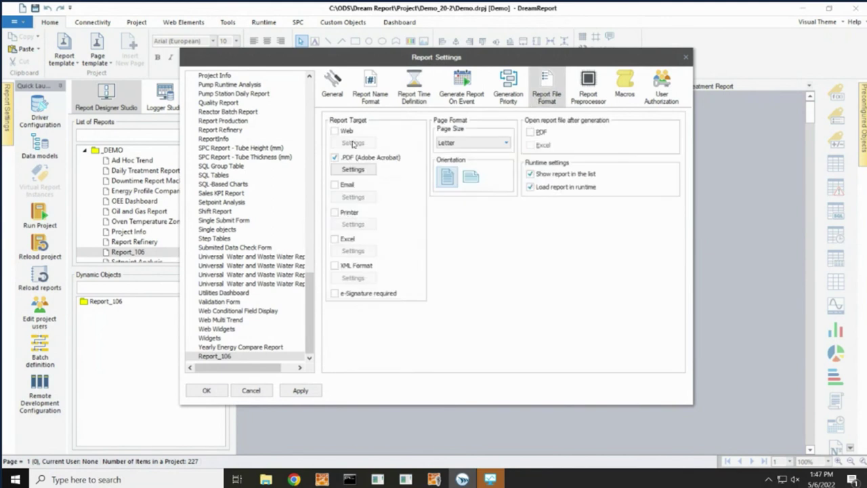
click(337, 185)
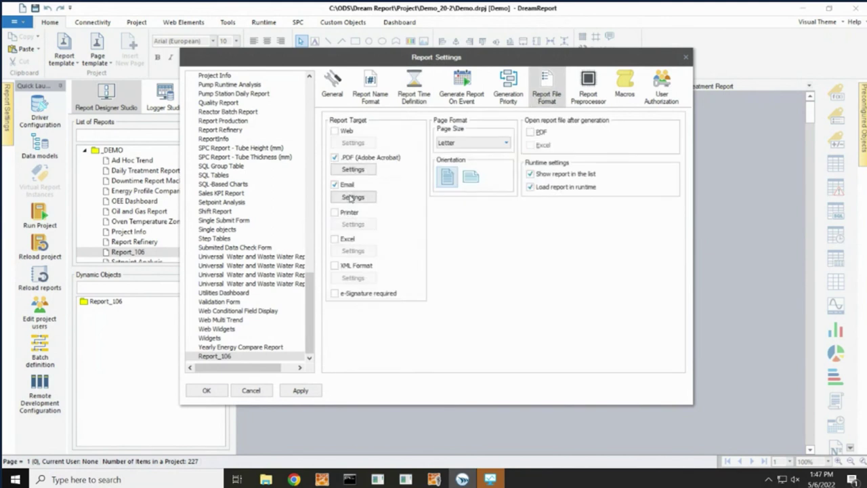
click(352, 196)
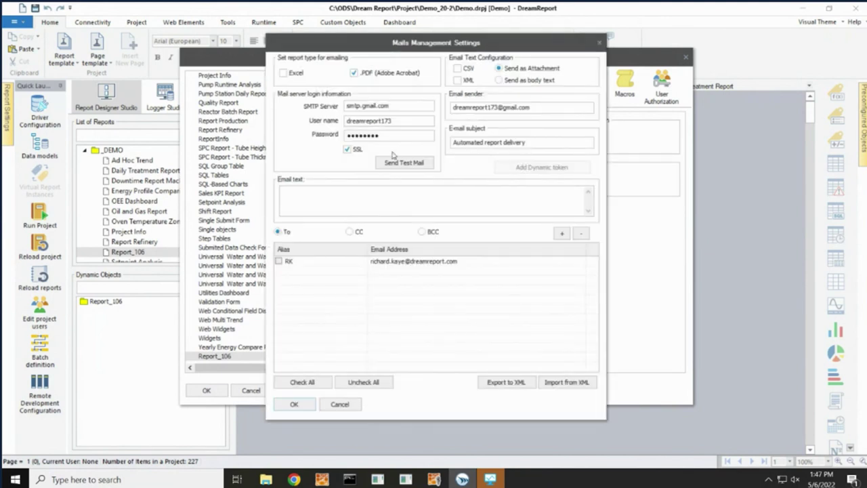
click(279, 262)
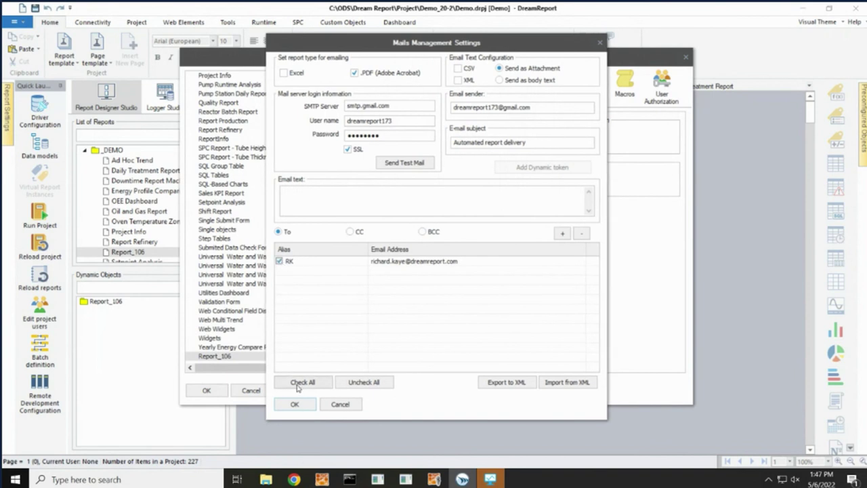
click(294, 404)
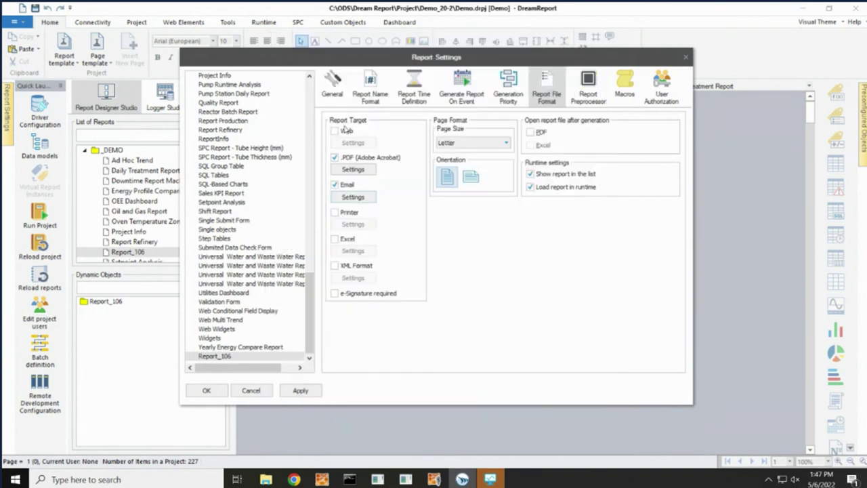
Enable the web report target and have the PDF file open after generation.
click(335, 131)
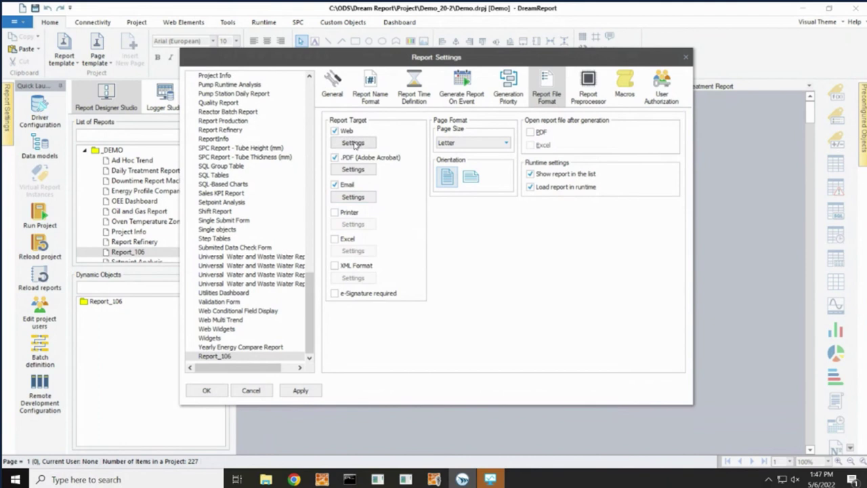
click(531, 132)
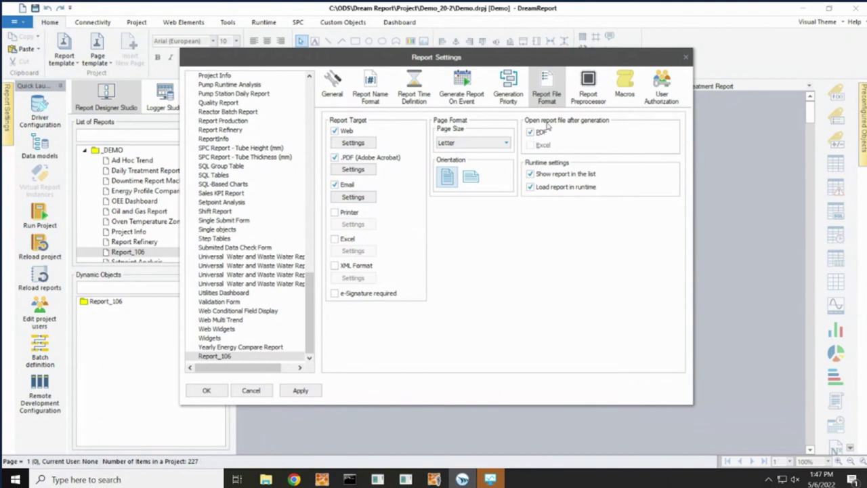
Authorize the admin and dradmin logins and the login listed just below admin for the report, and confirm the report settings.
click(647, 98)
click(337, 157)
click(337, 166)
click(337, 195)
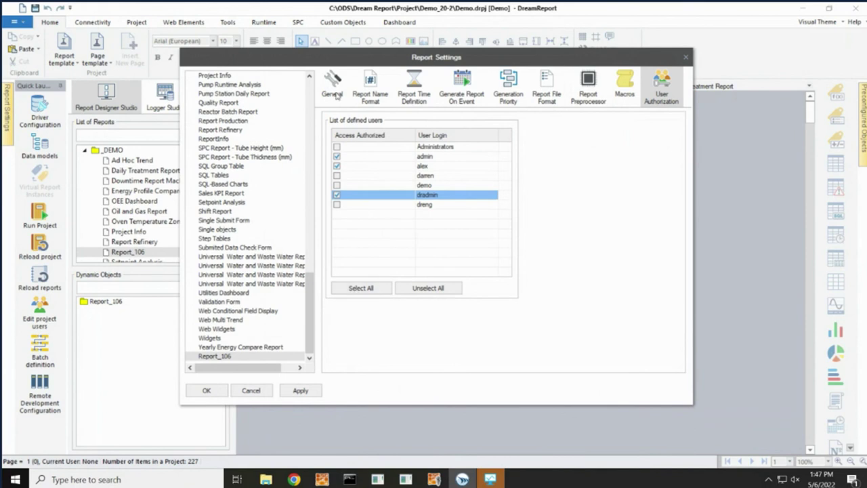
click(337, 95)
click(206, 391)
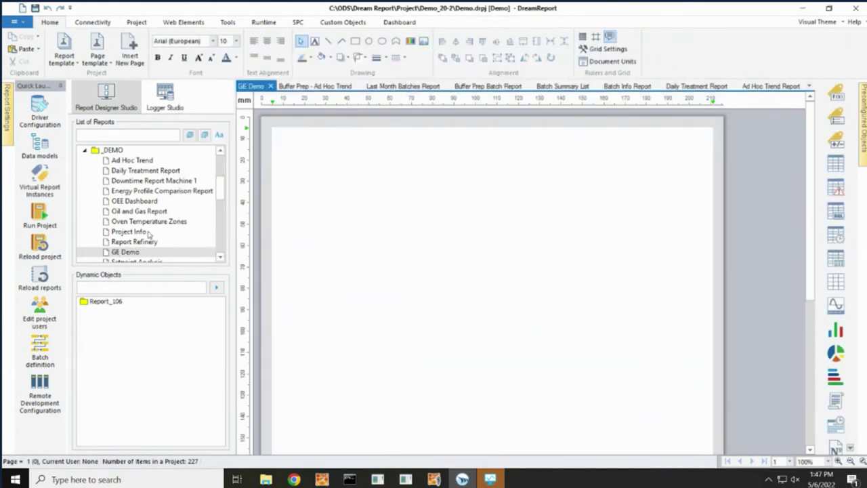
Apply the page template _Page_Template_Demo_mm.PTDR to the GE Demo report.
right_click(145, 252)
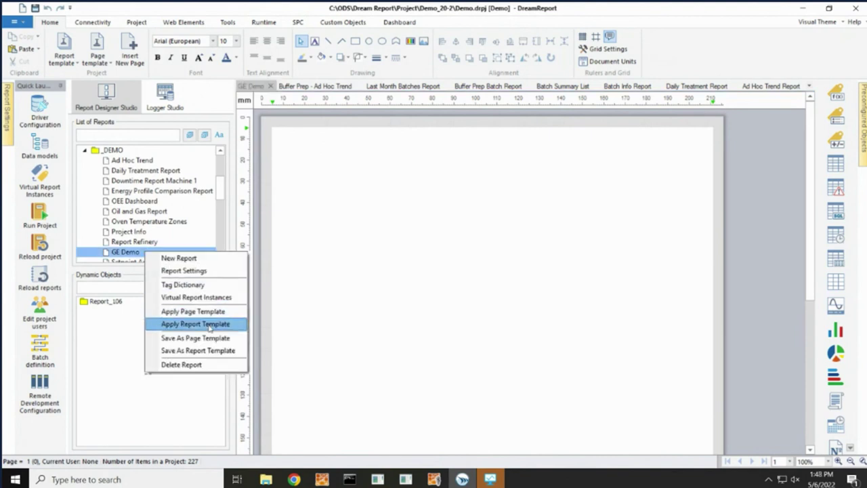
click(193, 312)
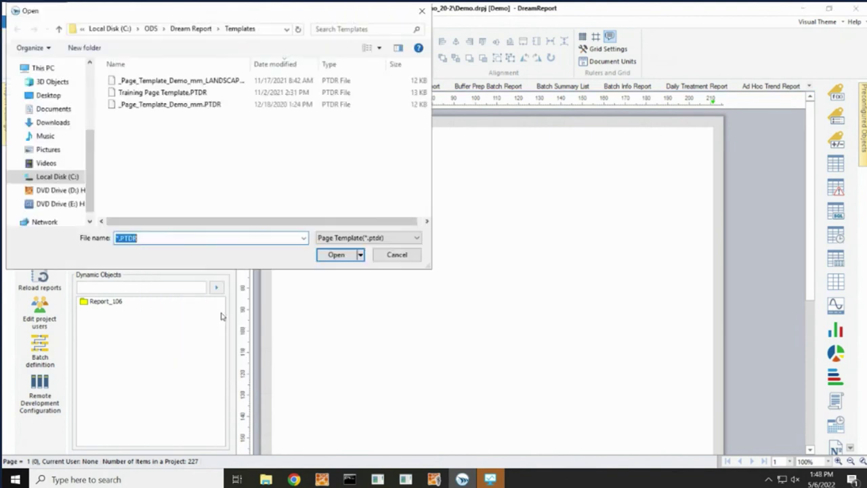
double_click(258, 103)
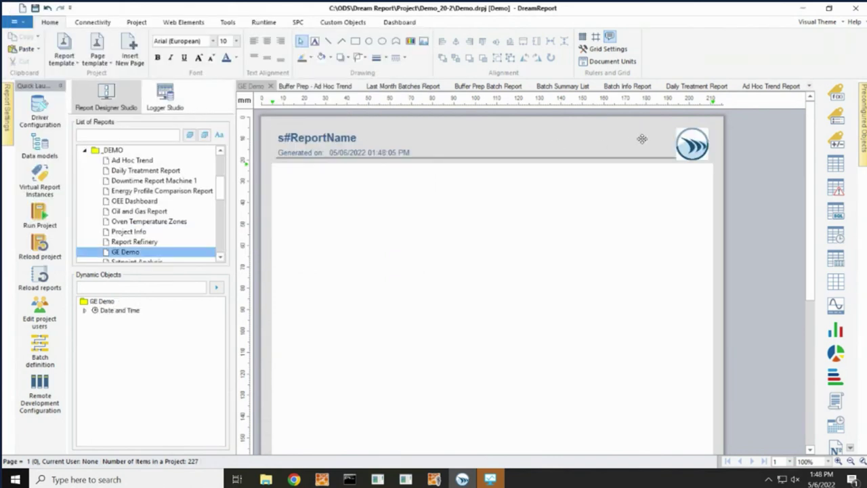
scroll(478, 262, down, 5)
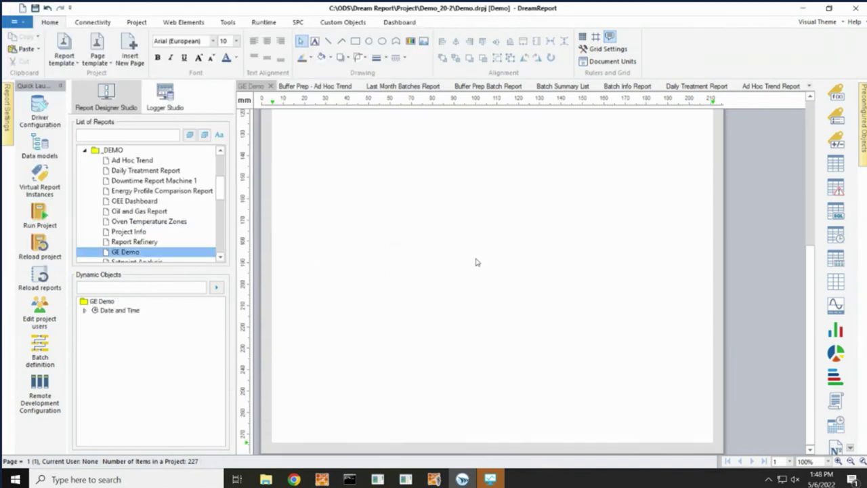
scroll(475, 261, up, 5)
click(476, 260)
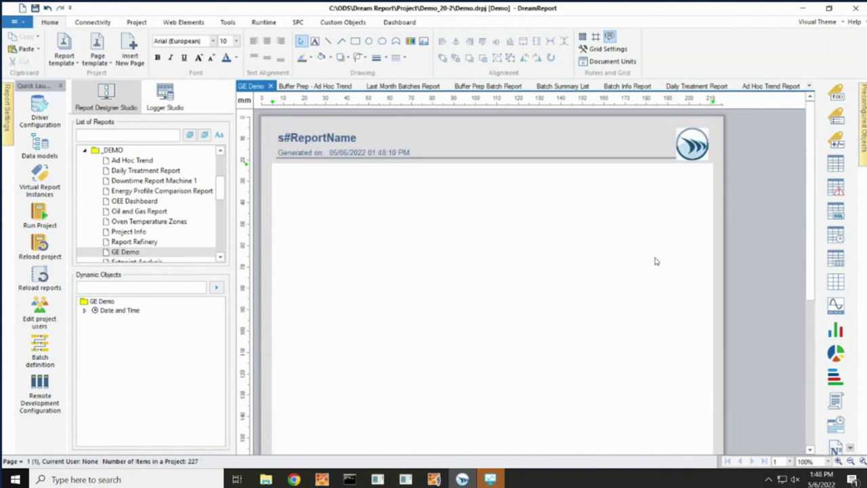
Place an Automatic Statistical Table about 150 by 47 mm below the page header and choose GE_History as the source for its items.
click(835, 258)
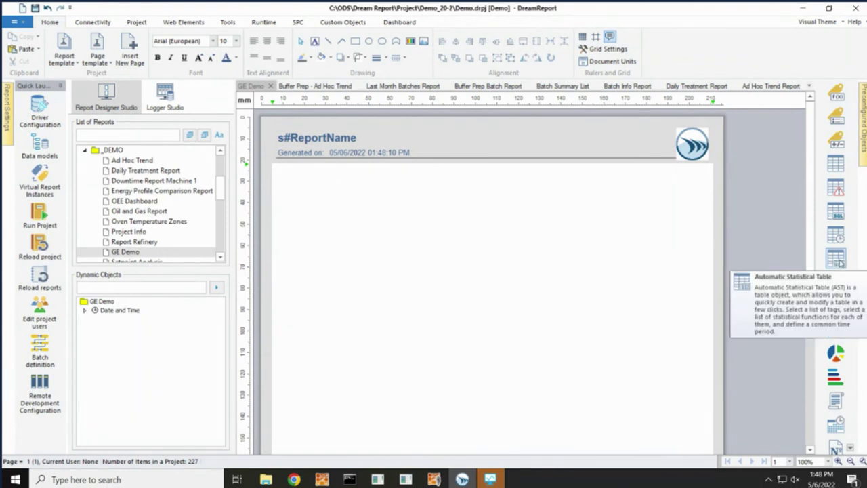
drag(320, 175, 646, 276)
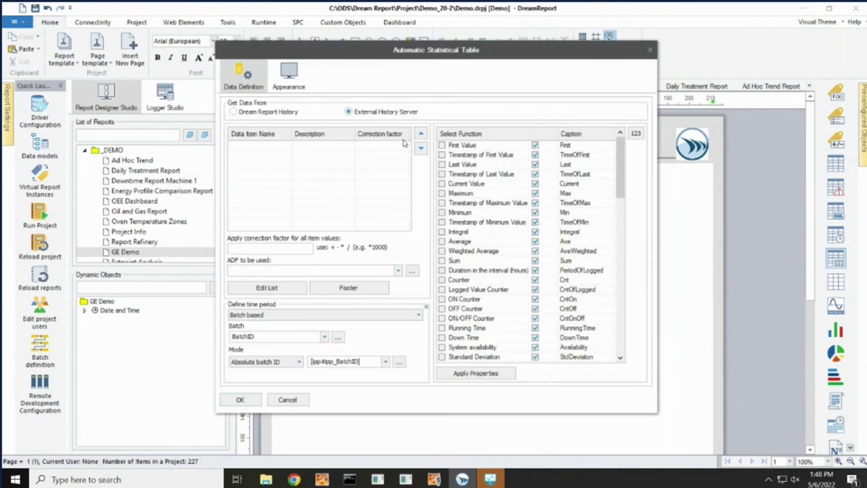
click(287, 288)
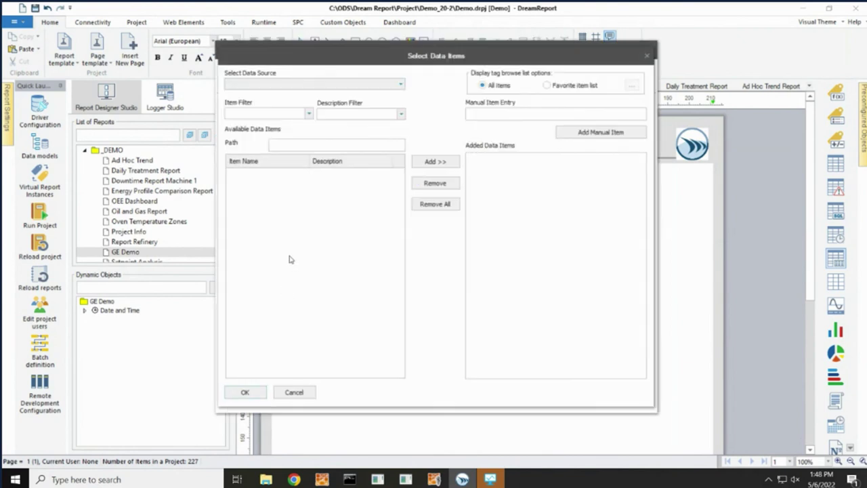
click(400, 84)
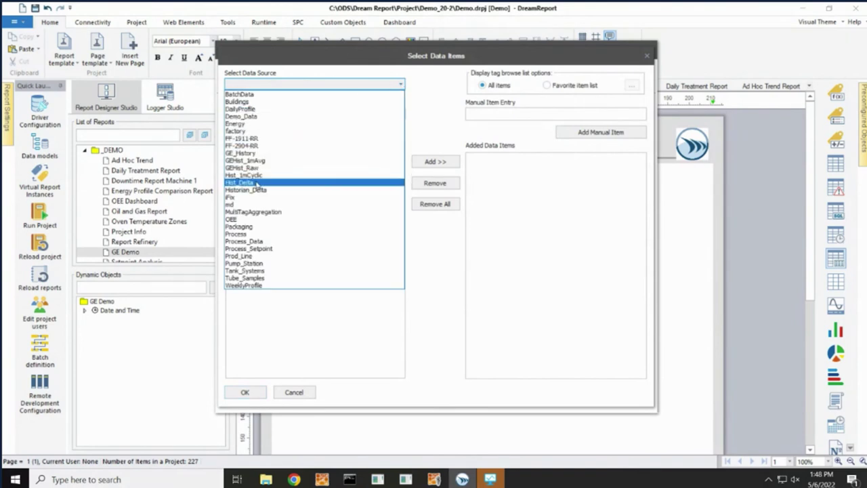
click(242, 153)
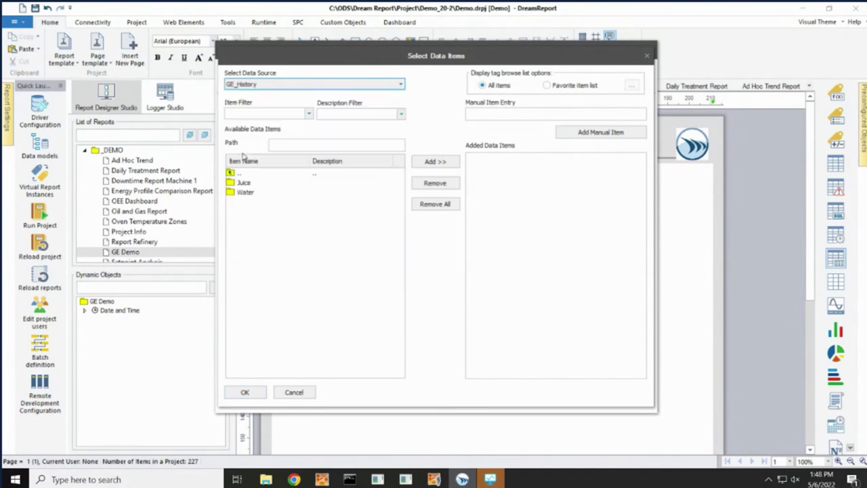
Filter the Juice folder's items by *Temp and add the five items from BOTTLER_TEMP to PACKING_TEMP to the table.
double_click(243, 183)
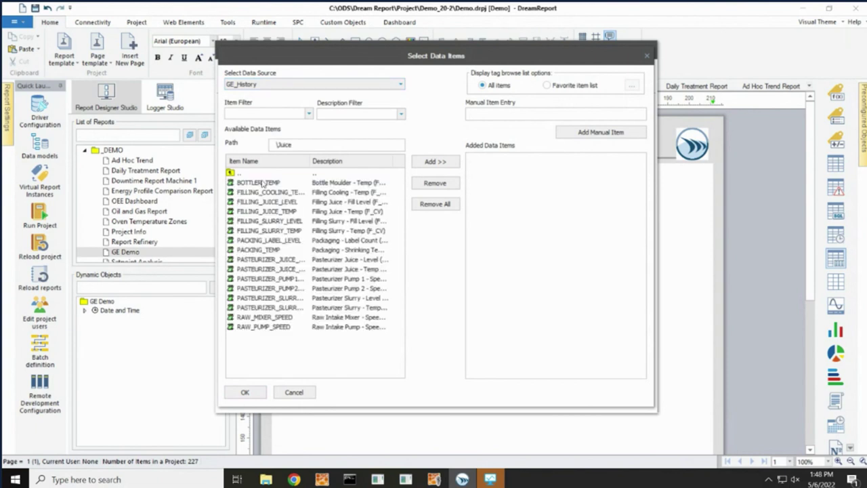
click(276, 113)
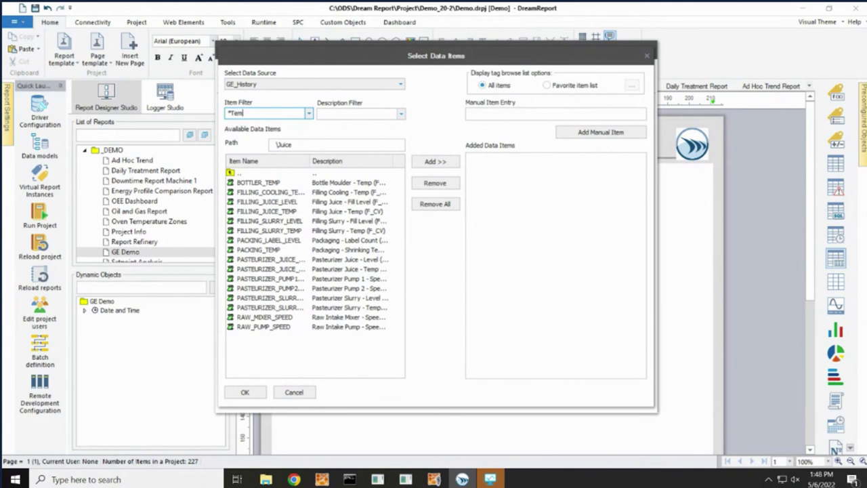
text(*Temp)
key(Return)
click(273, 183)
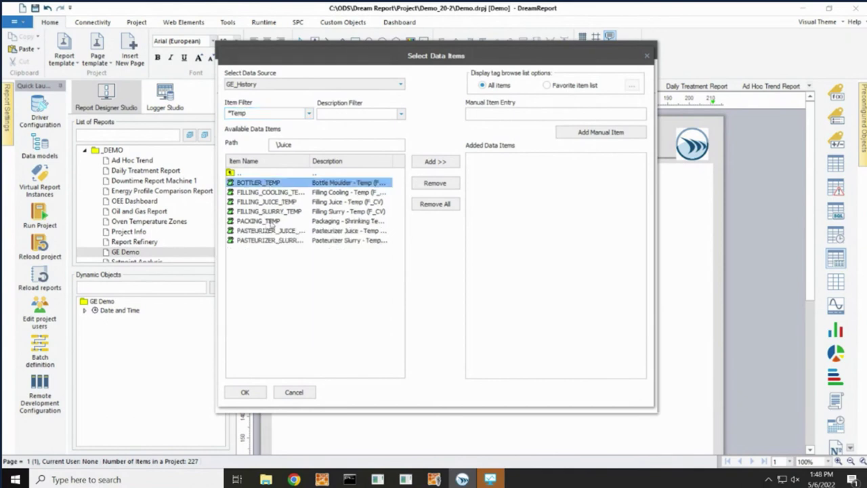
shift+click(271, 222)
click(435, 162)
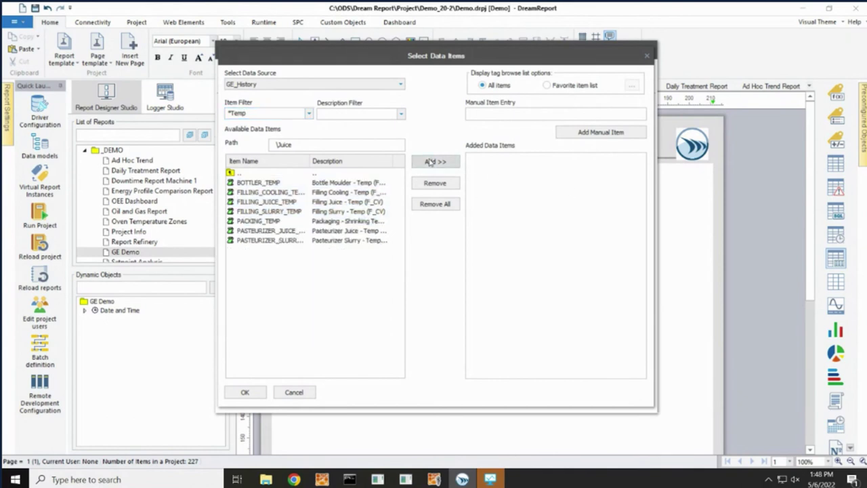
Add CLEARWELL1_TEMP, FILTER1_TEMP and WELL2_TEMP from the Water folder, filtered by *Temp, and confirm the data item selection.
click(241, 175)
double_click(242, 175)
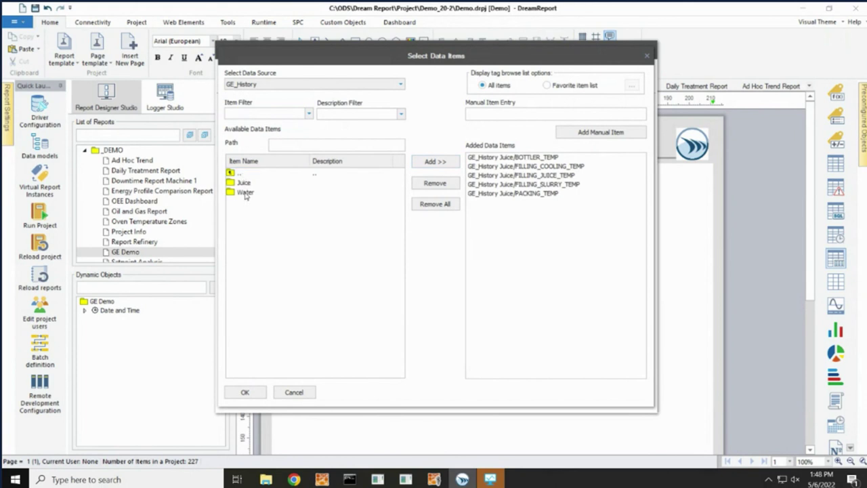
double_click(245, 194)
click(266, 113)
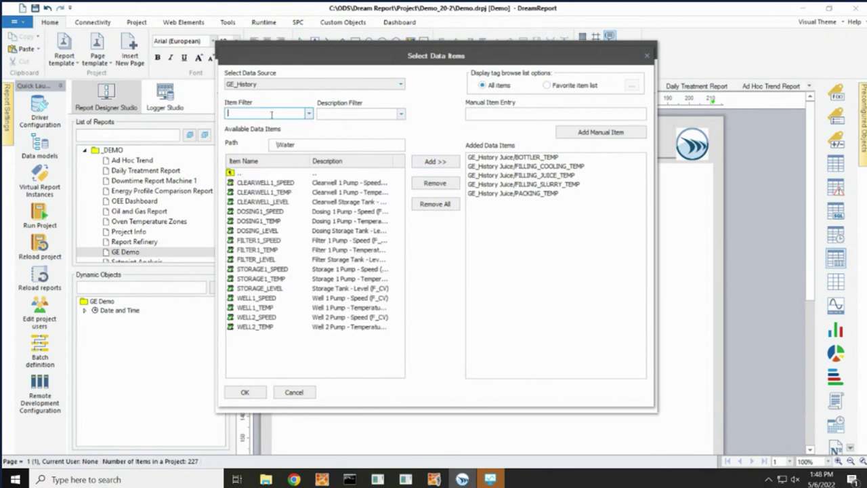
click(308, 116)
click(304, 128)
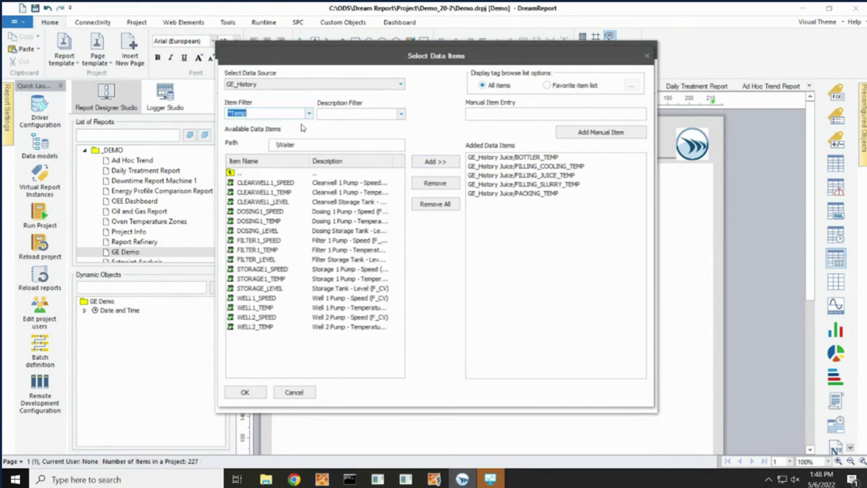
click(282, 183)
shift+click(280, 202)
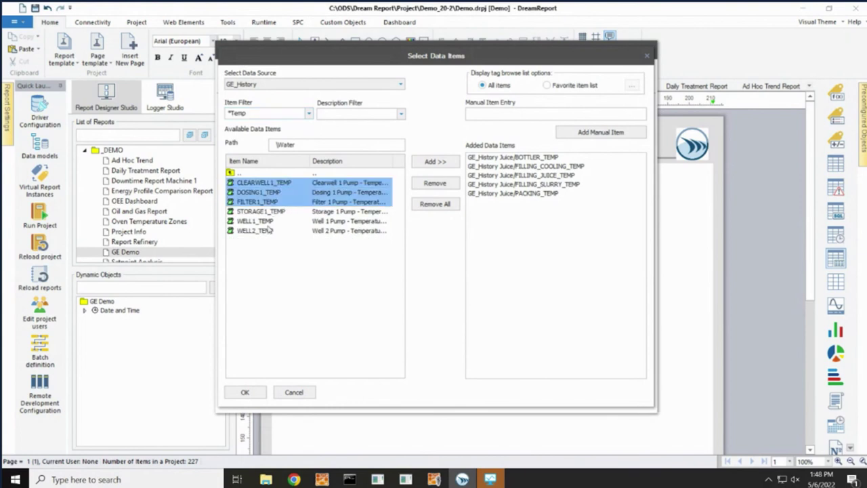
ctrl+click(271, 230)
ctrl+click(364, 193)
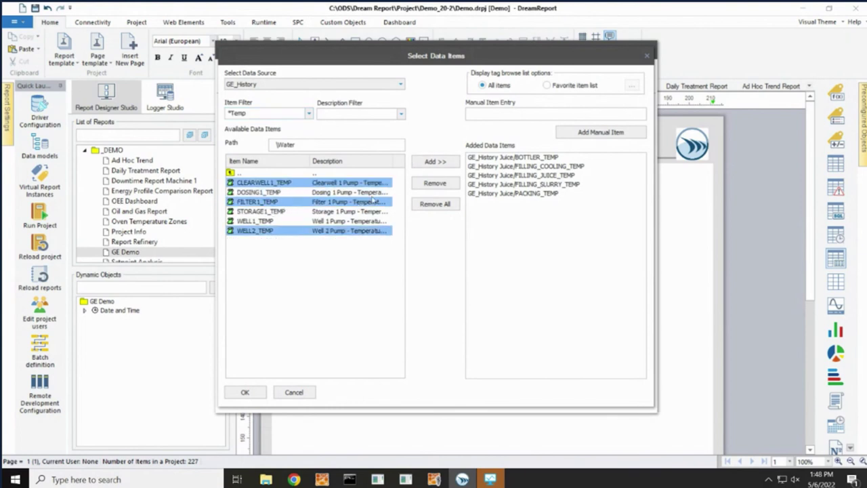
click(436, 163)
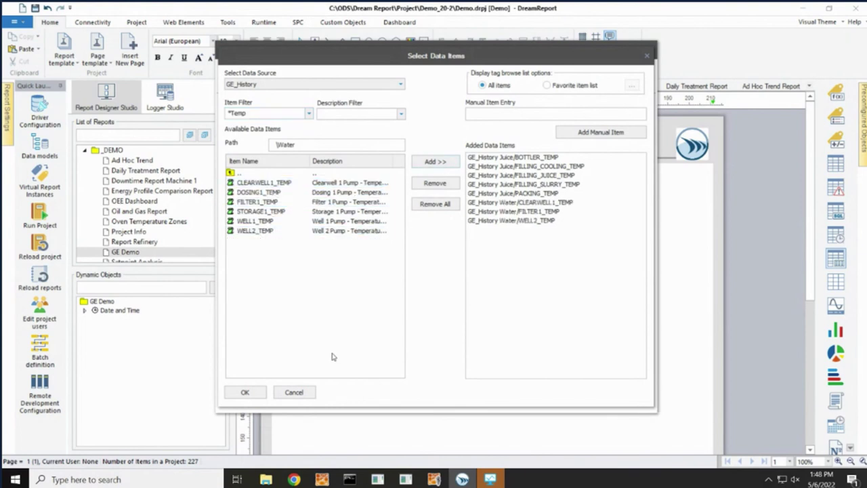
click(246, 393)
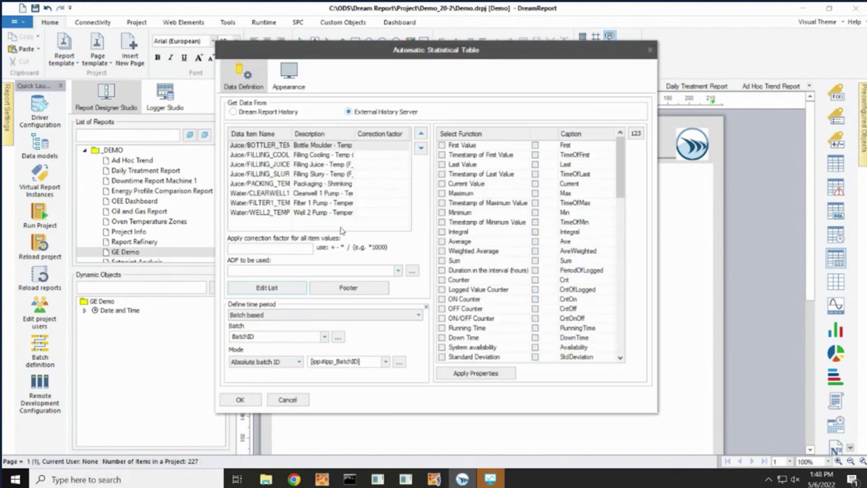
Set the table's time period to a fixed period covering the last 30 minutes.
click(291, 318)
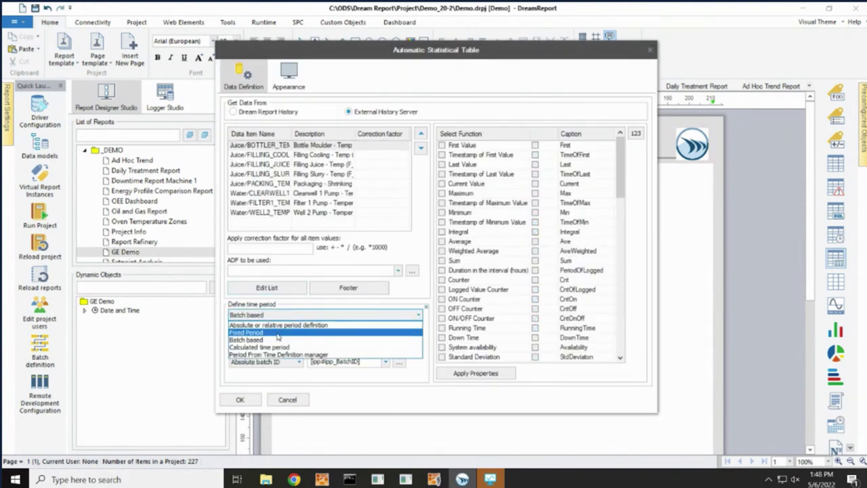
click(277, 333)
double_click(301, 332)
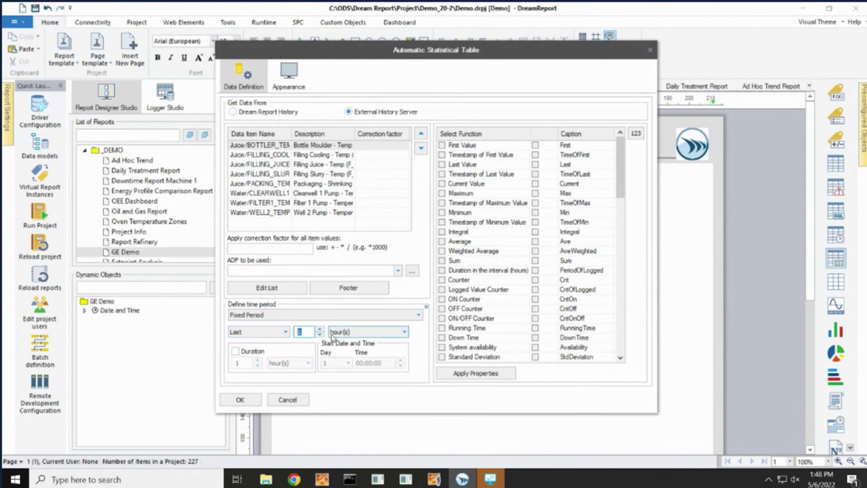
click(383, 335)
click(369, 341)
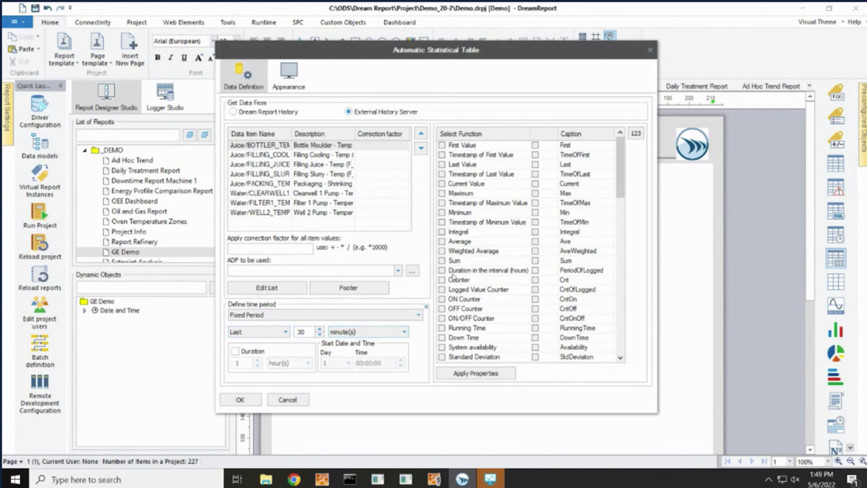
Add the Maximum, Timestamp of Maximum Value, Minimum, Timestamp of Minimum Value and Average functions to the statistical table.
click(441, 193)
click(441, 203)
click(442, 212)
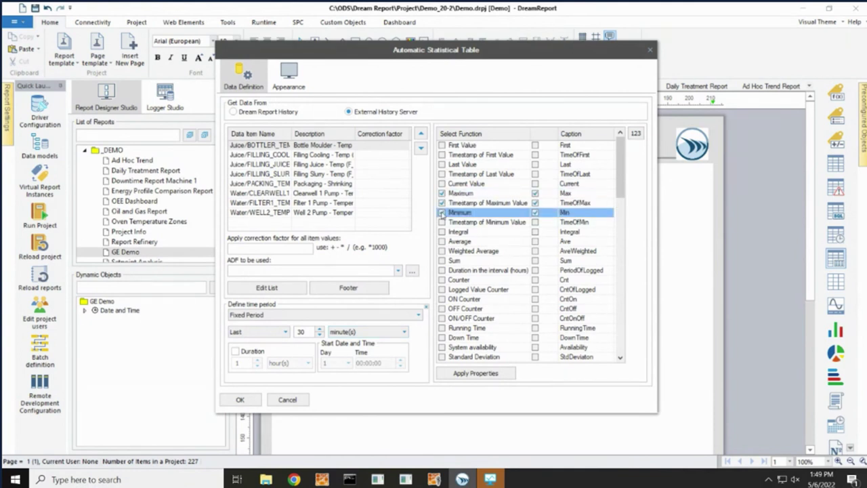
click(442, 222)
click(442, 241)
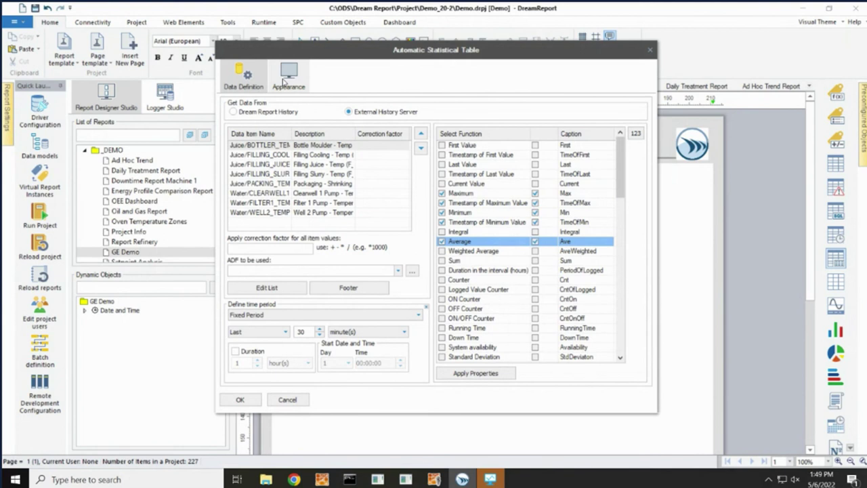
Name the statistical table Data Summary and confirm its settings.
click(285, 81)
click(369, 114)
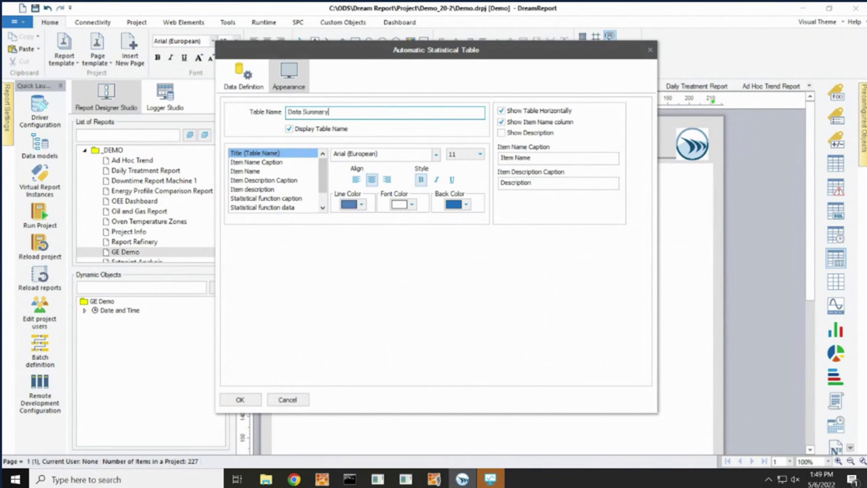
click(248, 402)
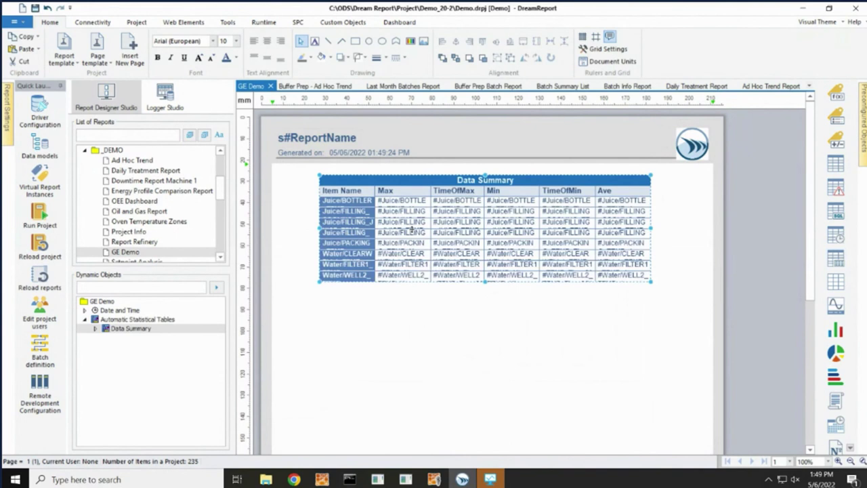
Enlarge the Data Summary table to about 168 by 67 mm and align its rows.
drag(319, 282, 292, 299)
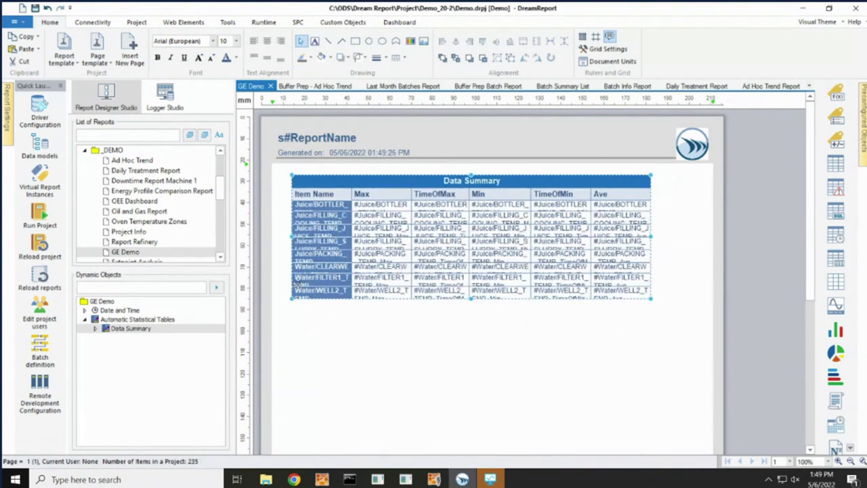
drag(472, 301, 472, 319)
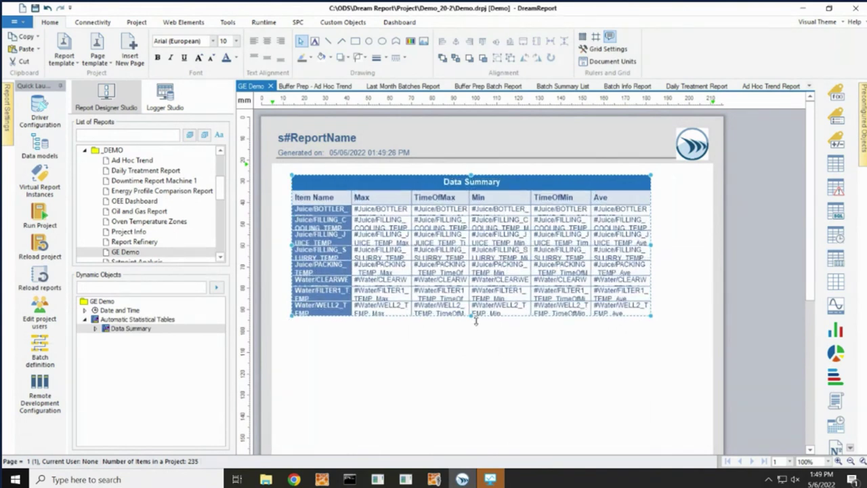
right_click(432, 258)
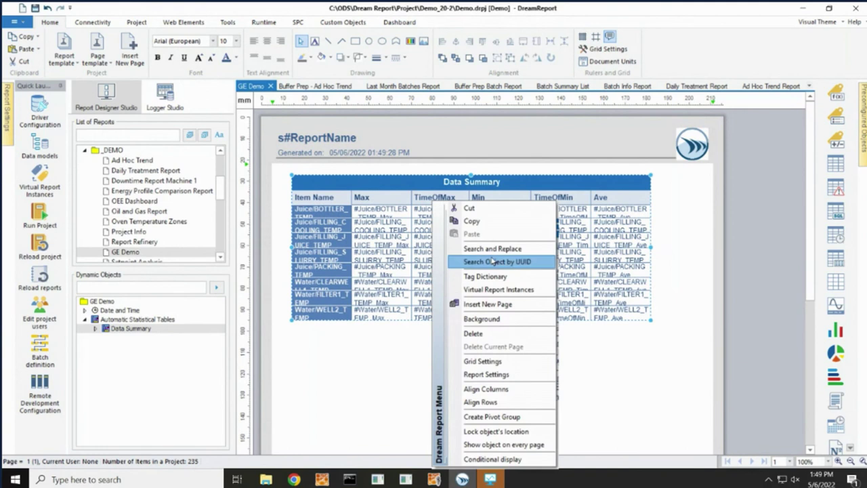
click(497, 402)
Place a line chart about 169 by 77 mm below the Data Summary table.
scroll(525, 372, down, 1)
scroll(548, 367, down, 2)
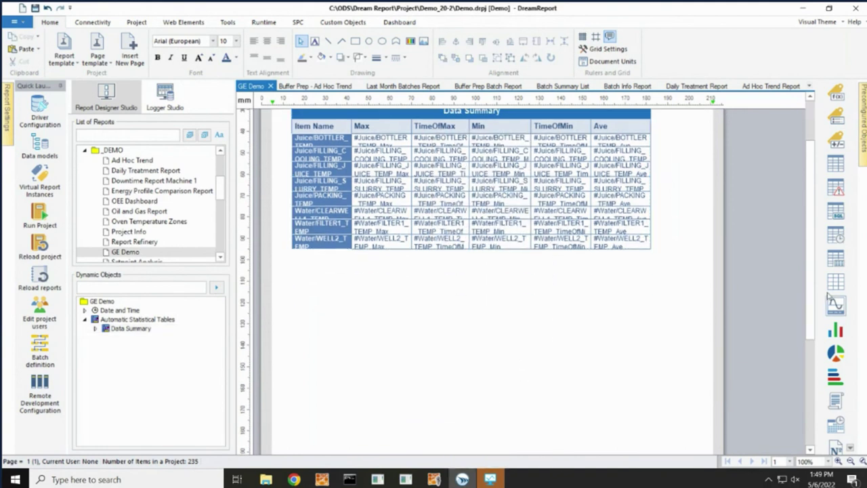
click(836, 305)
drag(289, 265, 651, 430)
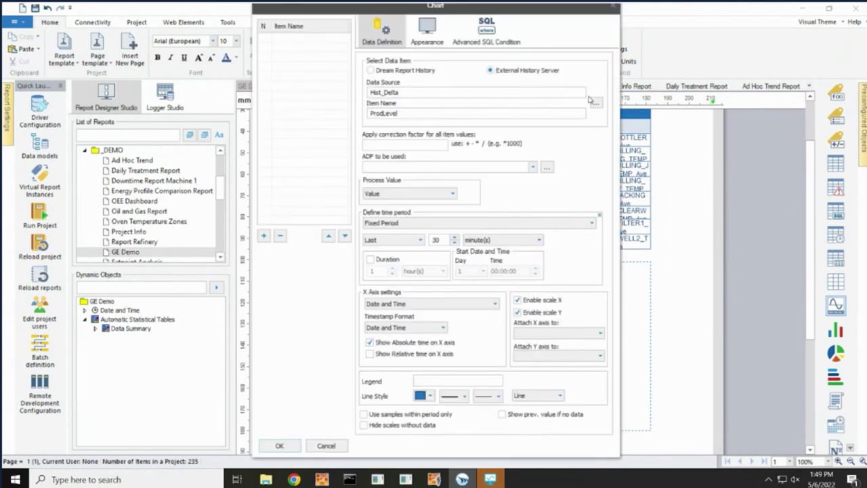
Assign WELL2_TEMP from the Water folder of the GE_History source as the chart's data item.
click(595, 102)
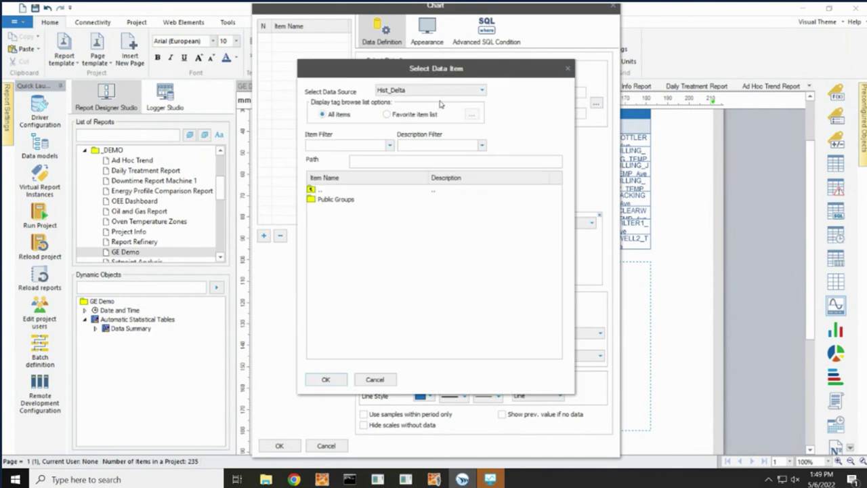
click(432, 96)
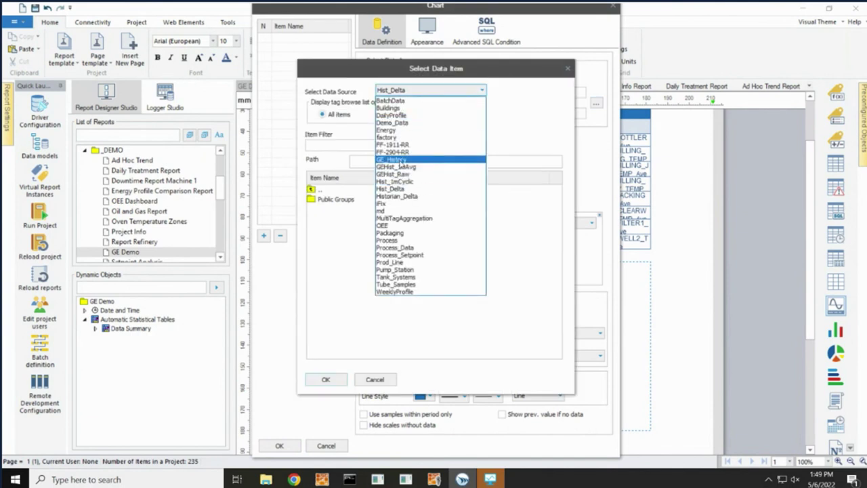
click(400, 159)
double_click(331, 211)
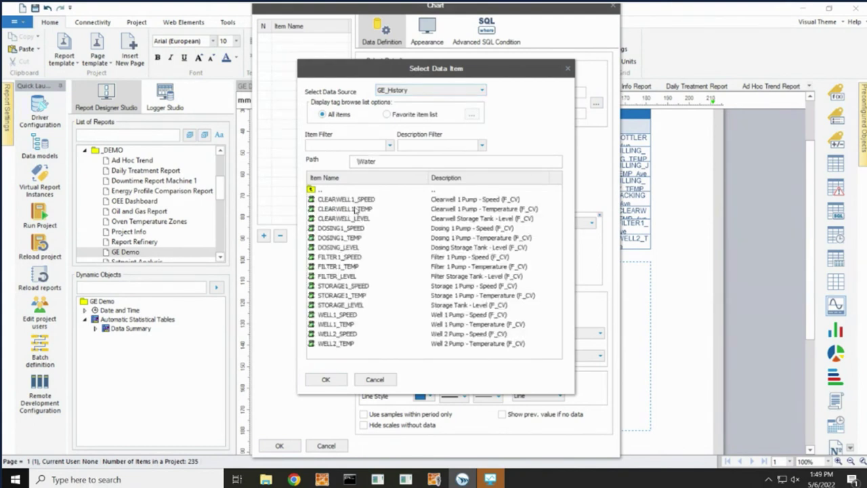
double_click(343, 346)
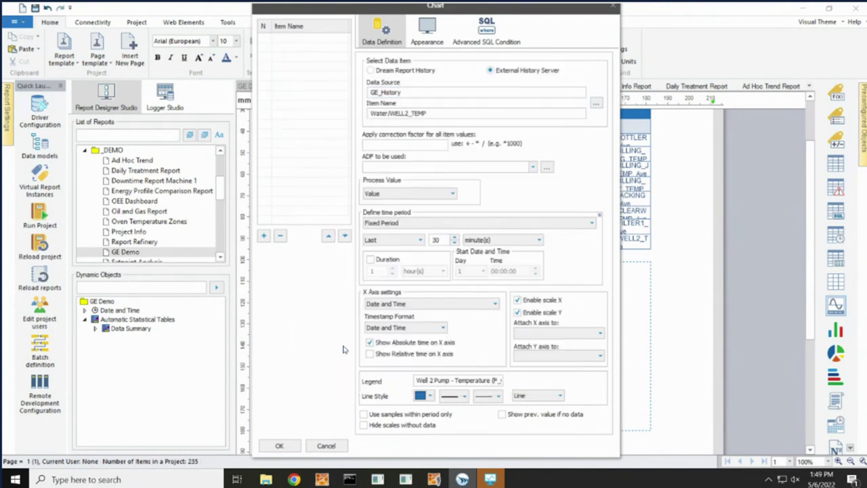
Set the item's process value to Moving Average, add it to the chart's item list and confirm the chart.
click(406, 194)
click(399, 209)
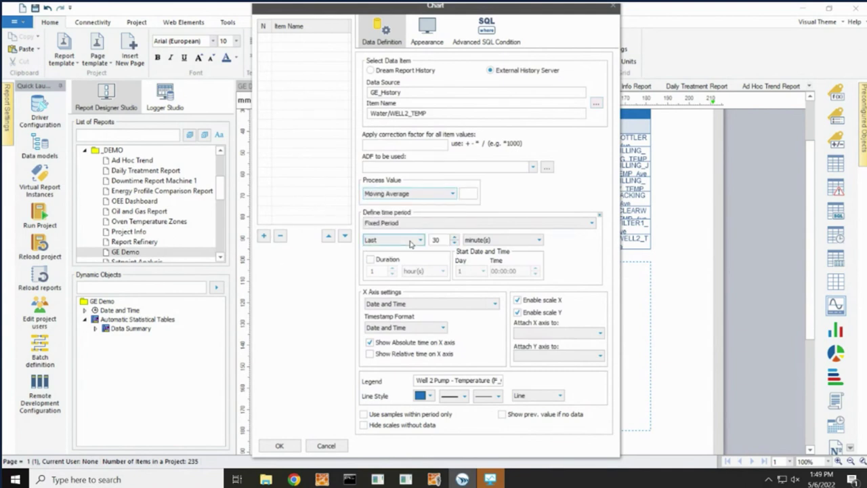
click(264, 235)
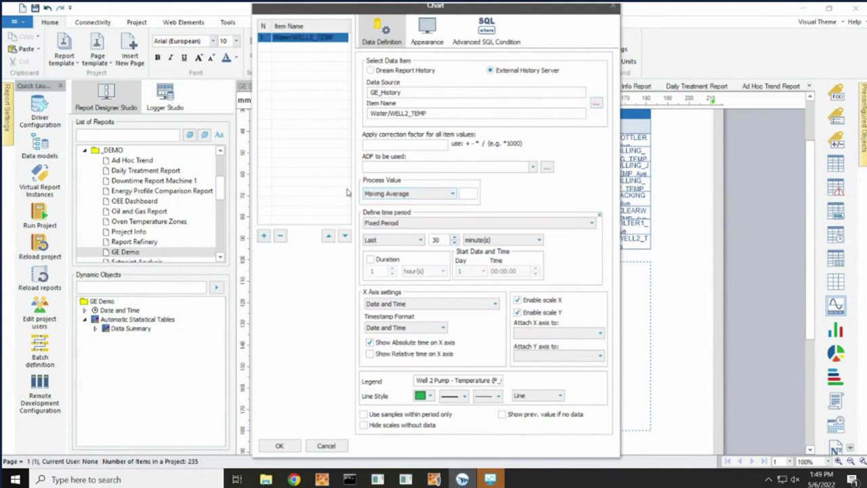
click(280, 445)
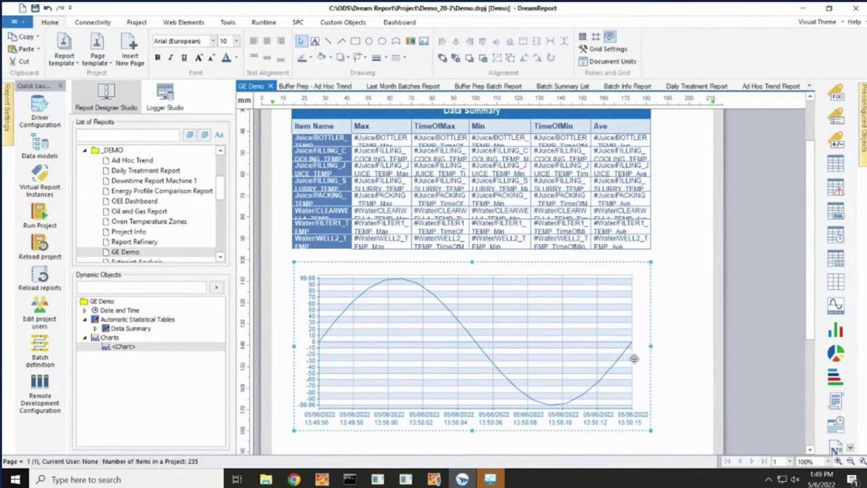
click(689, 326)
scroll(688, 329, up, 2)
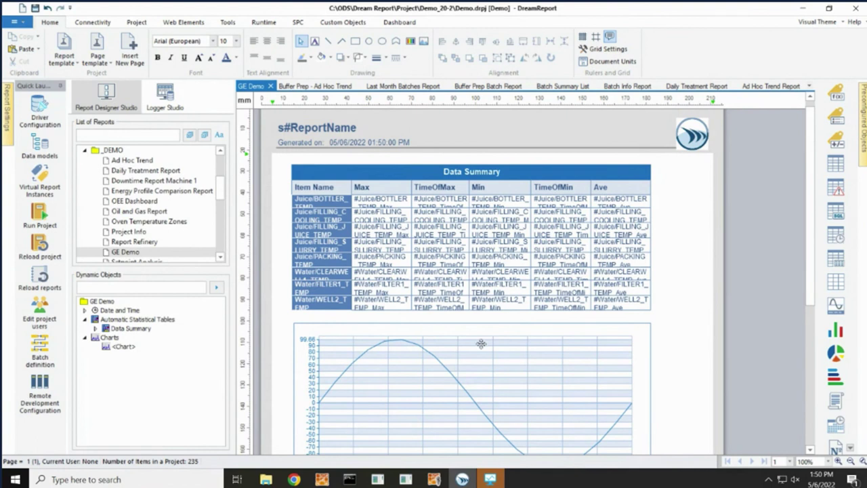
Switch to the reporting portal in Chrome and open the batch report for B-827-10 from the Batch Summary List.
click(295, 480)
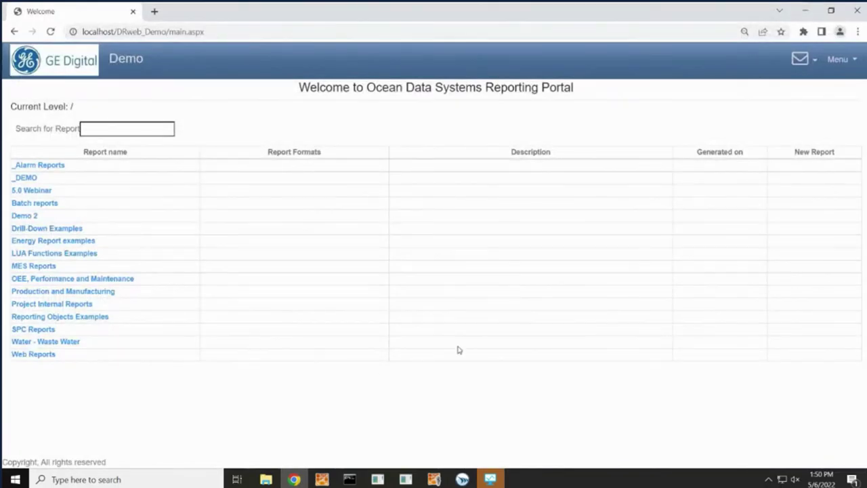
key(alt+Tab)
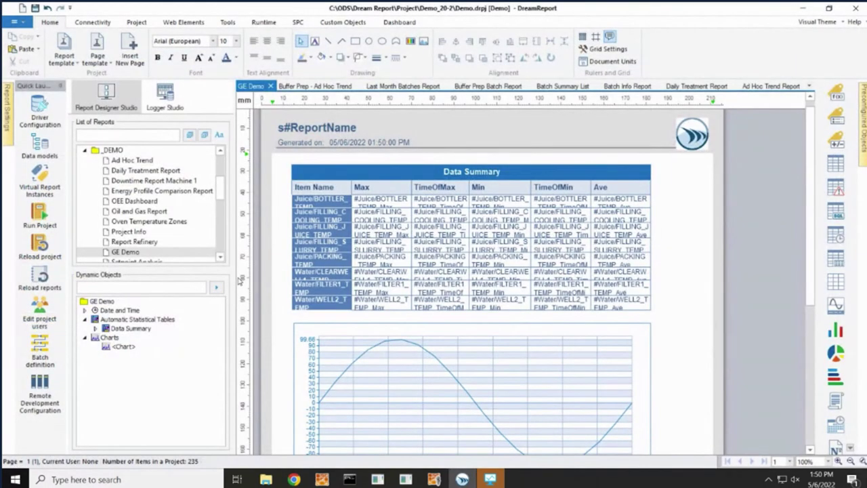
key(alt+Tab)
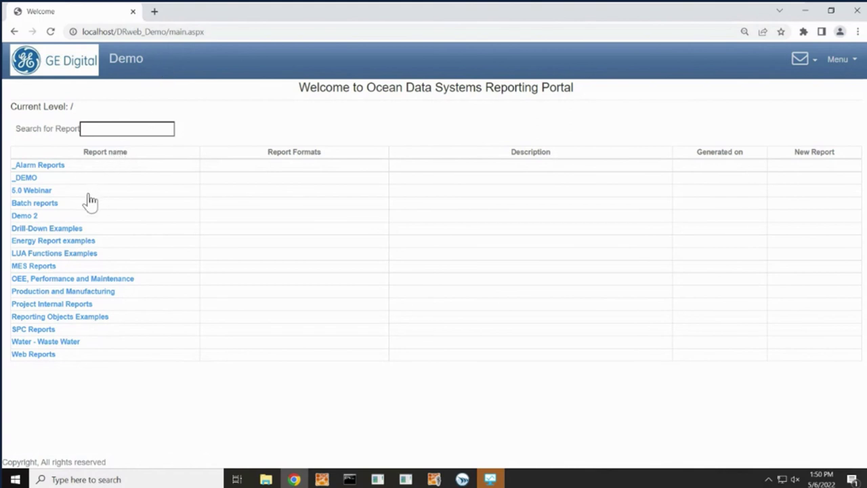
click(34, 206)
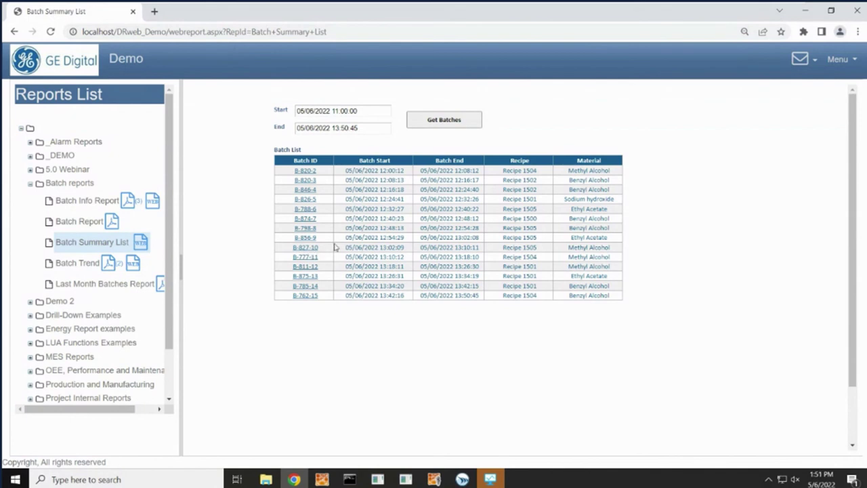
click(313, 252)
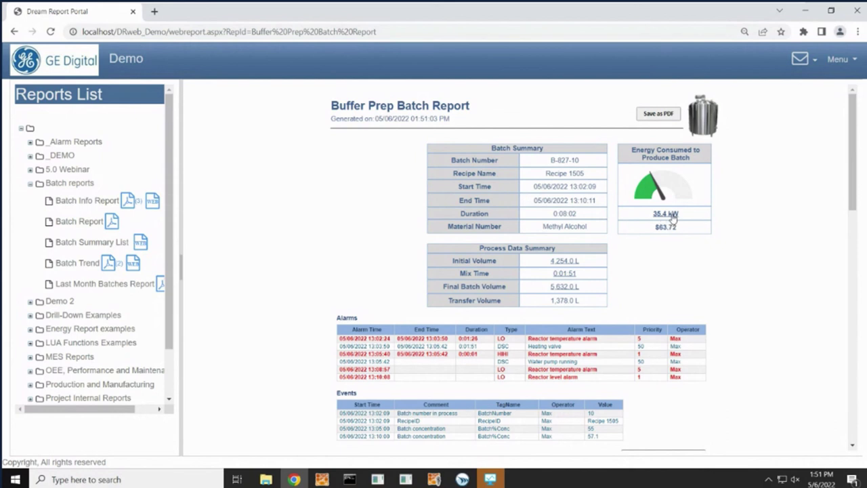
Inspect the data behind the batch's energy consumption in kW, including value statistics and chart view, and close the details.
click(672, 216)
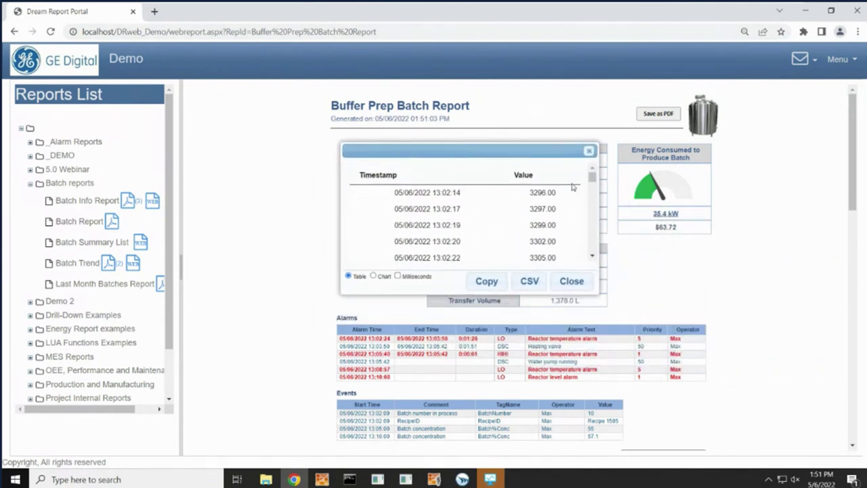
mouse_move(524, 177)
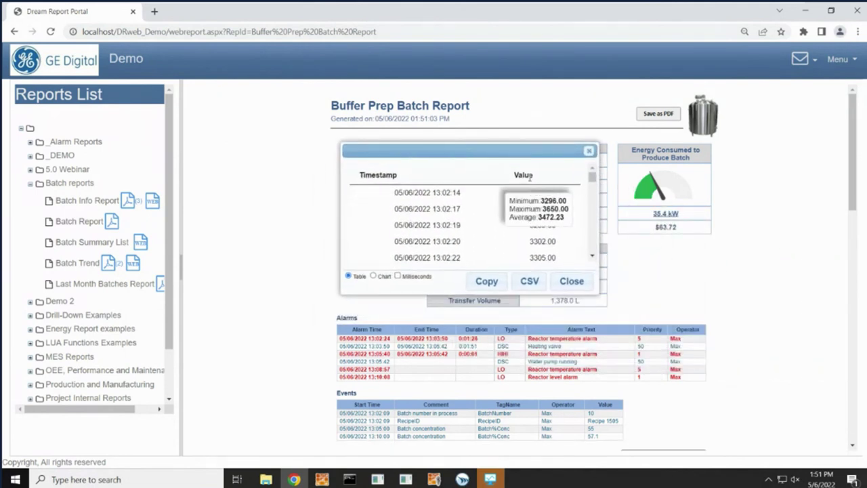
click(374, 276)
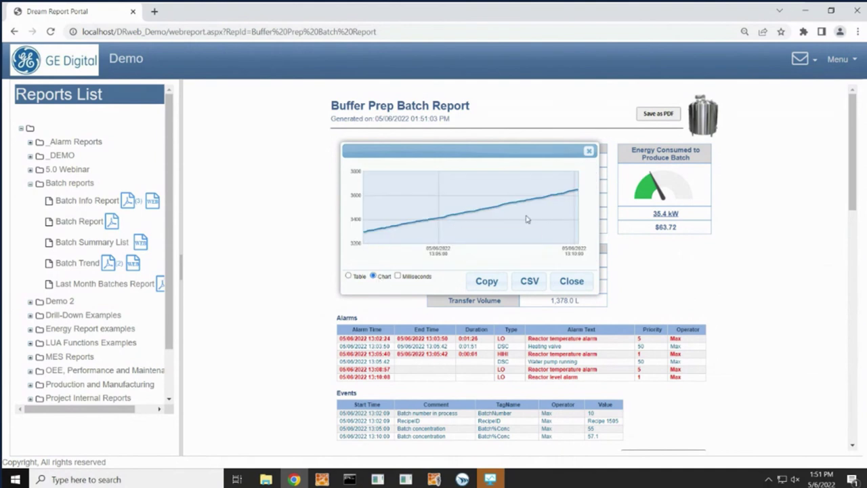
click(572, 282)
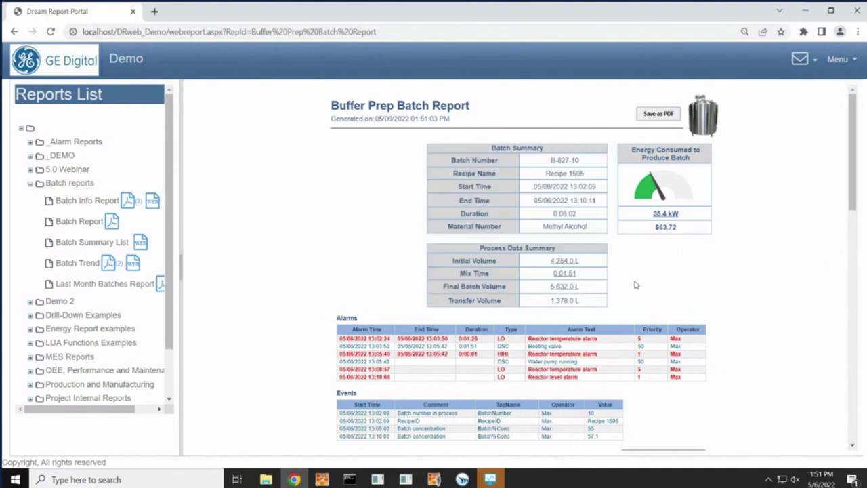
Inspect the data behind the batch's Initial Volume as a table with statistics and as a chart, and close the details.
click(575, 264)
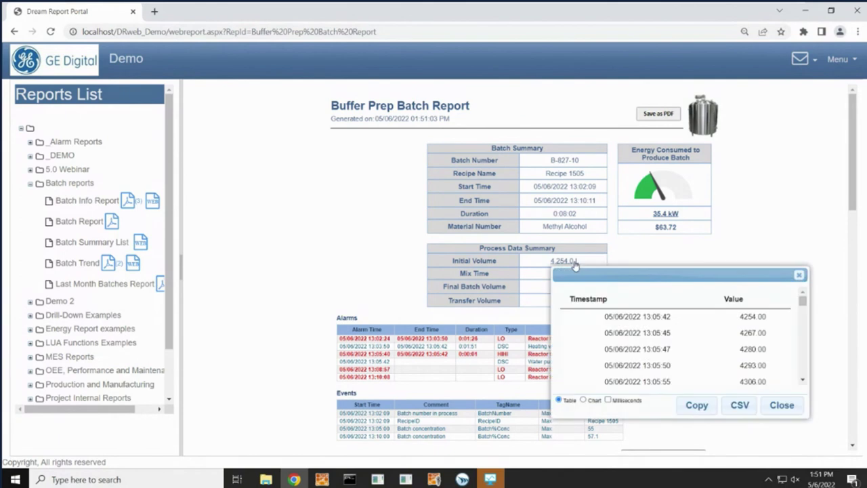
drag(604, 274, 453, 160)
mouse_move(580, 190)
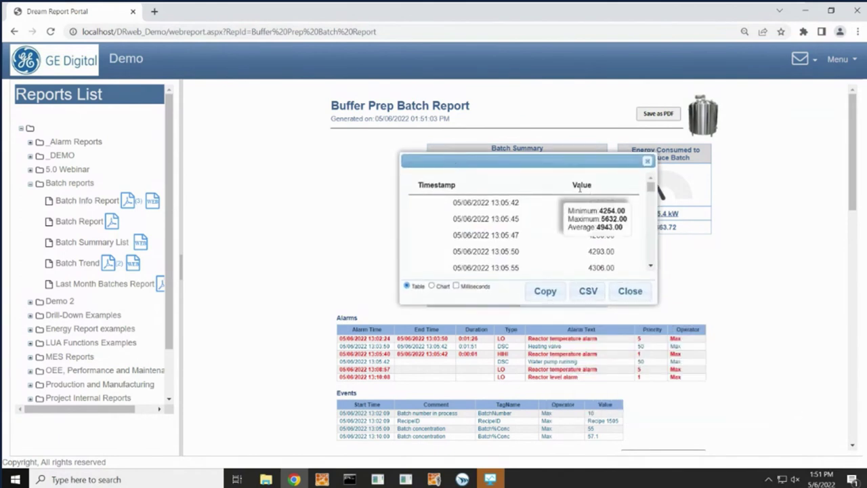
click(432, 287)
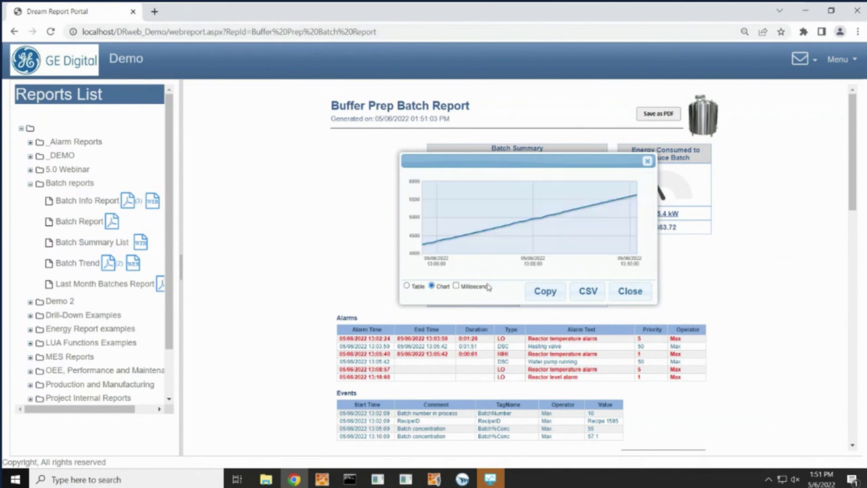
click(630, 294)
Open the Batch Parameters Trend and plot Flow01, Flow02 and Flow03 from the Process group of Public Groups.
scroll(720, 300, down, 3)
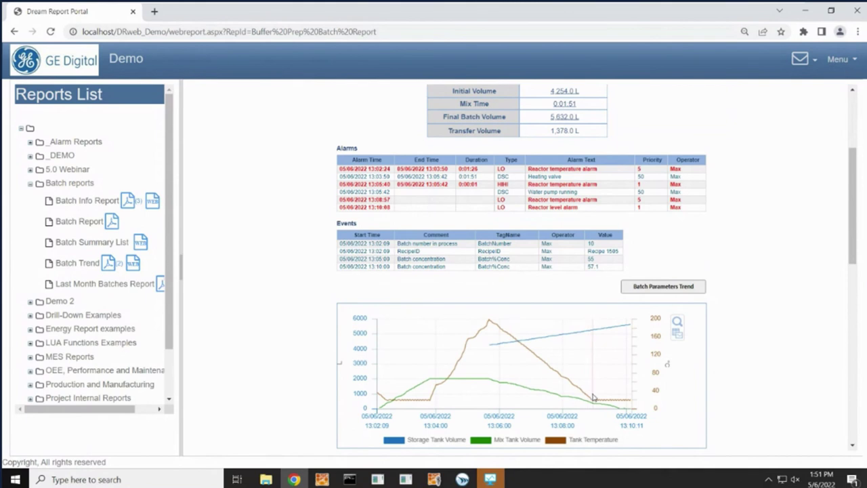
click(654, 288)
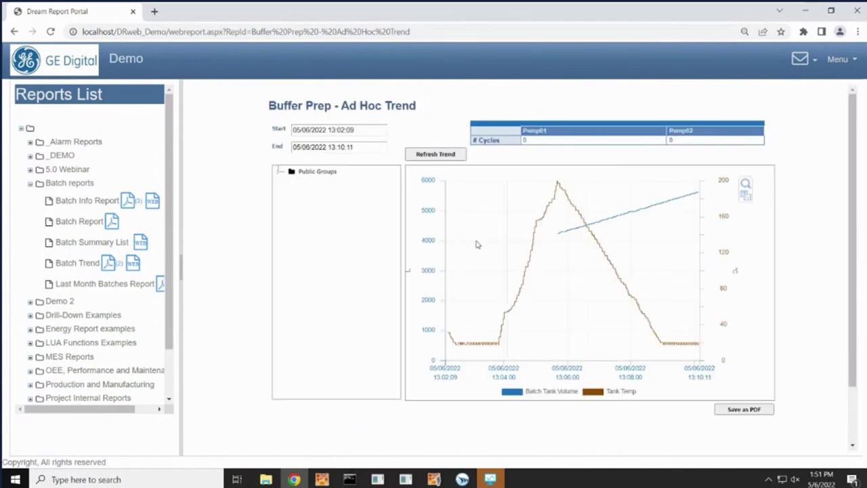
click(278, 172)
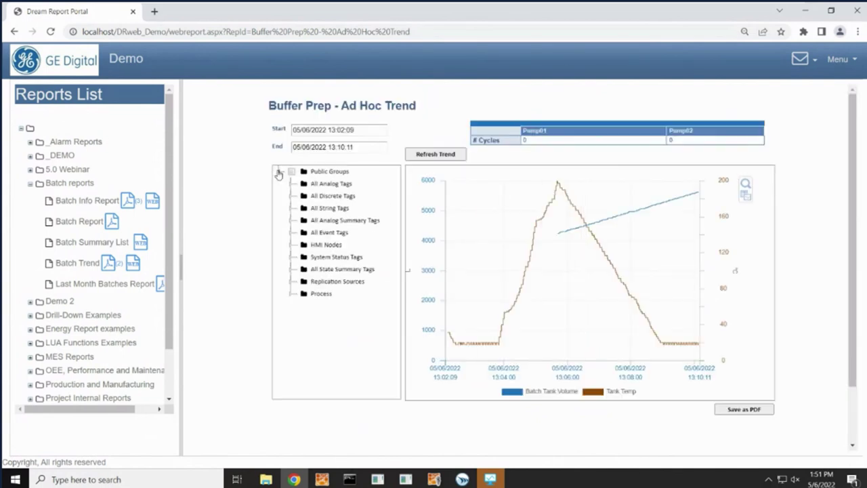
click(291, 295)
click(316, 354)
click(316, 367)
click(316, 379)
click(437, 156)
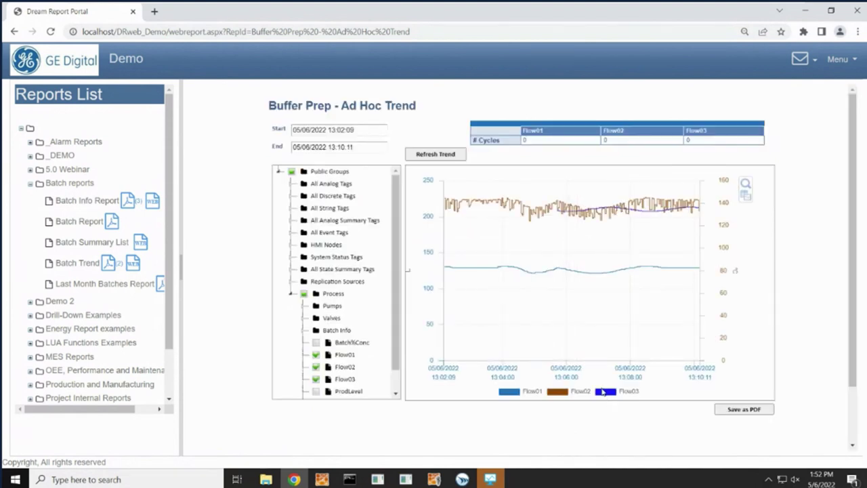
Hide Flow02 and Flow03 in the ad hoc trend and zoom it to about 1:05:03 to 1:07:29 pm.
click(563, 392)
click(612, 397)
drag(613, 285, 536, 280)
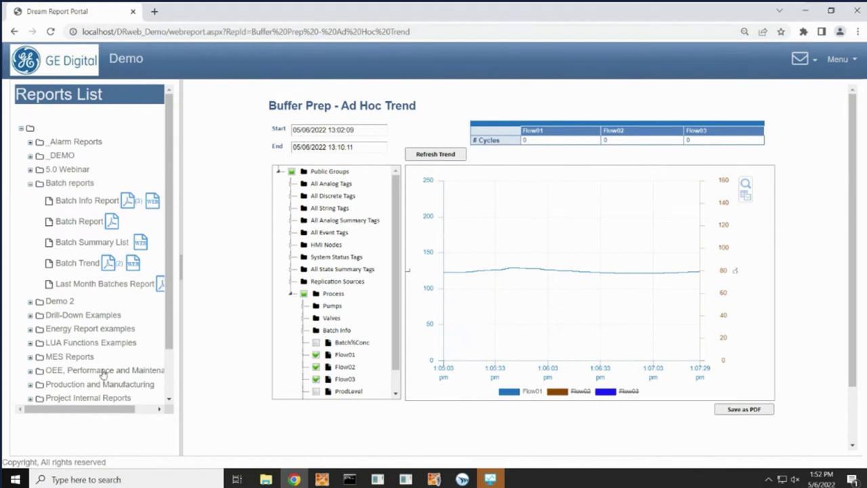
Open the Machine States PDF report from the OEE, Performance and Maintenance reports and widen its viewing area.
click(31, 385)
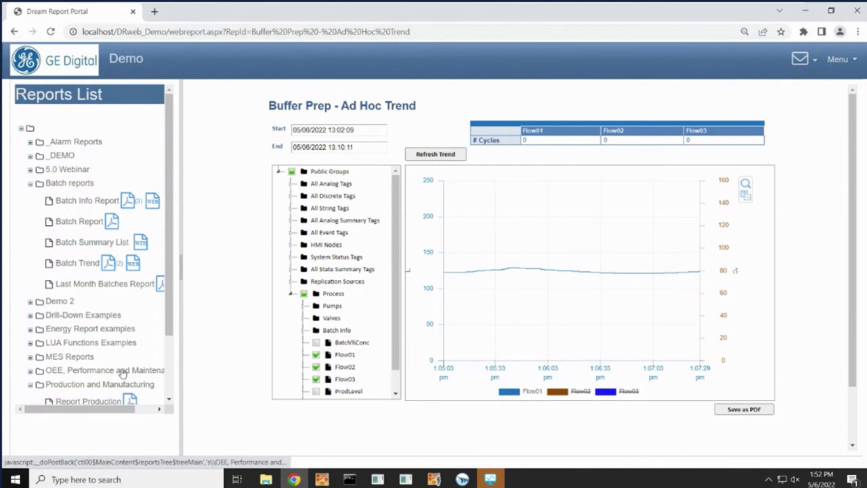
scroll(32, 339, down, 2)
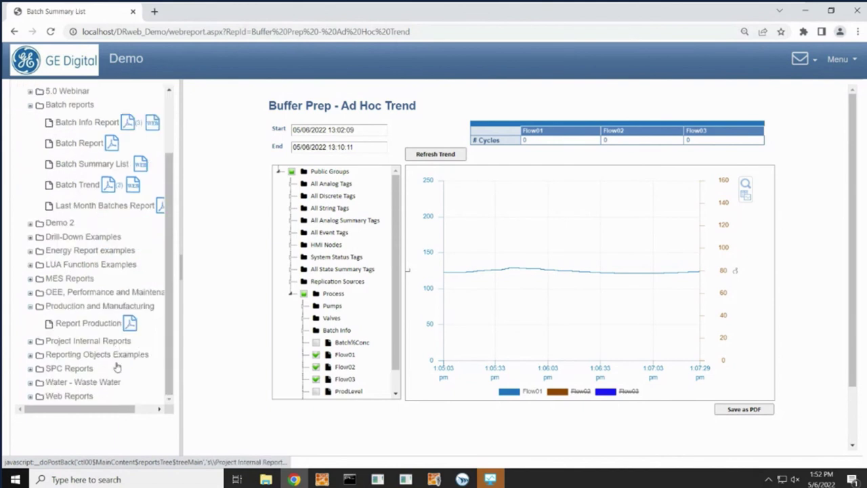
click(30, 293)
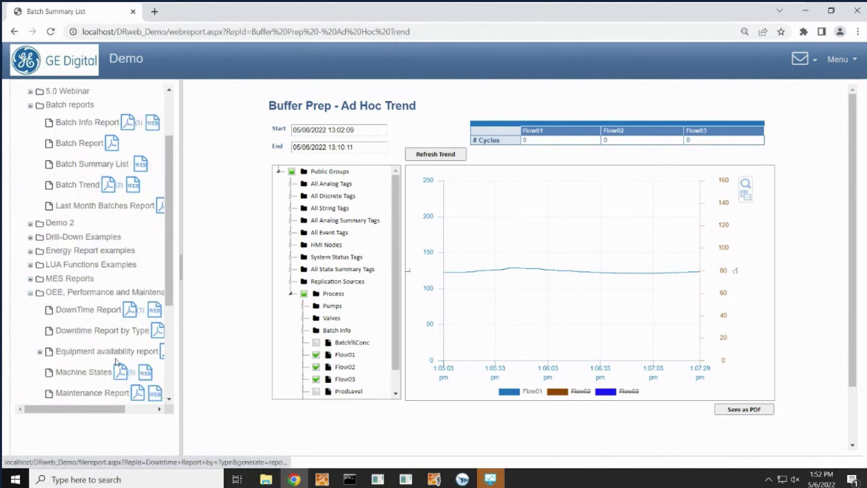
drag(172, 292, 170, 333)
click(87, 309)
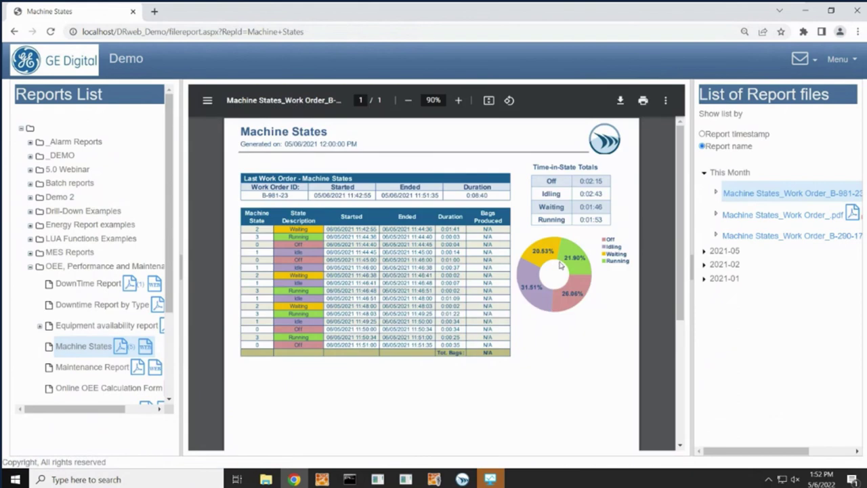
drag(691, 267, 728, 271)
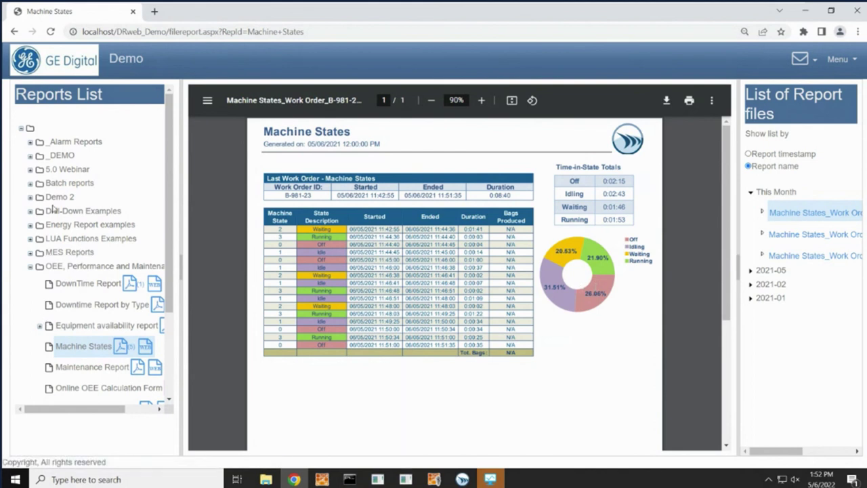
Open the Alarm Analysis PDF report from the _Alarm Reports folder, collapse the report files list, and review the first page's charts and tables.
click(30, 142)
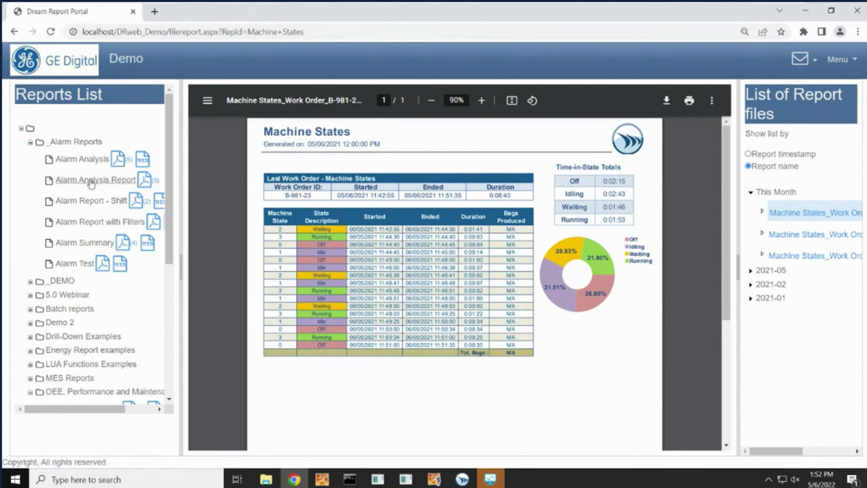
click(81, 159)
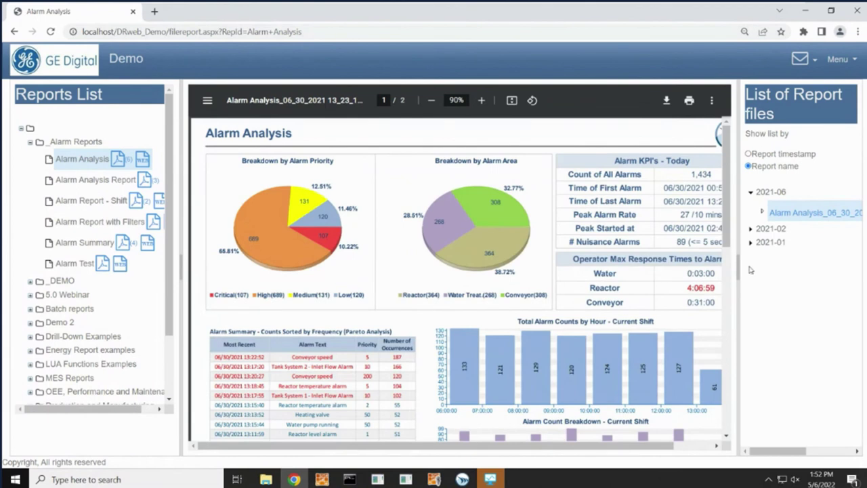
click(739, 271)
scroll(644, 283, down, 2)
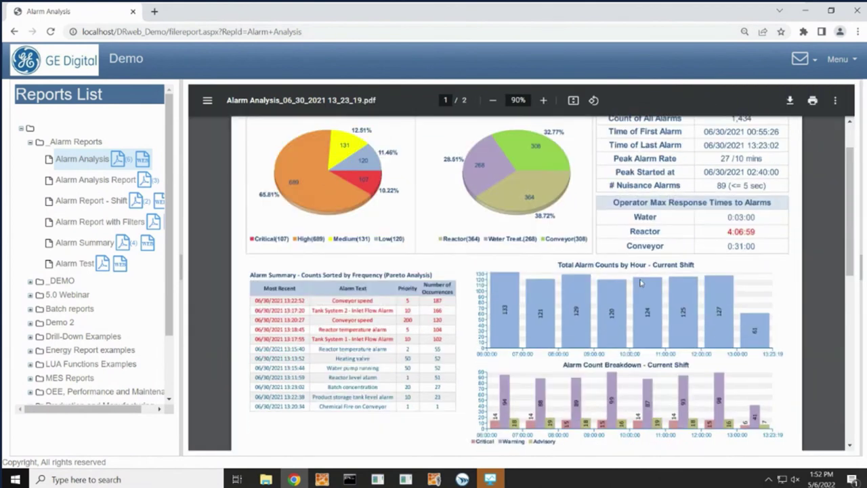
scroll(643, 286, up, 1)
scroll(643, 286, up, 1)
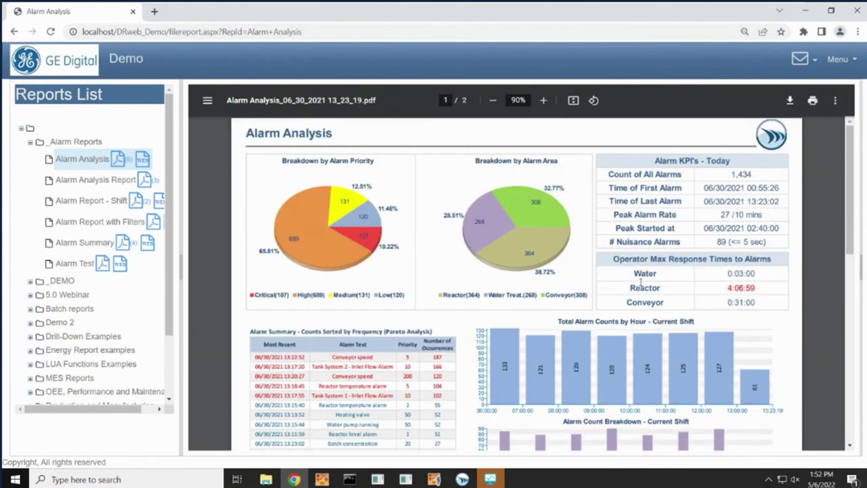